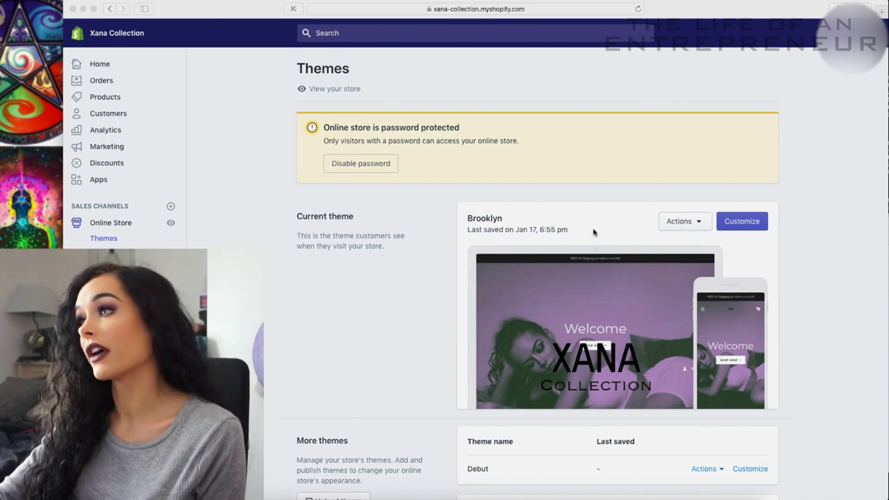
# Open the current Brooklyn theme for customization.
pyautogui.click(743, 224)
pyautogui.click(735, 222)
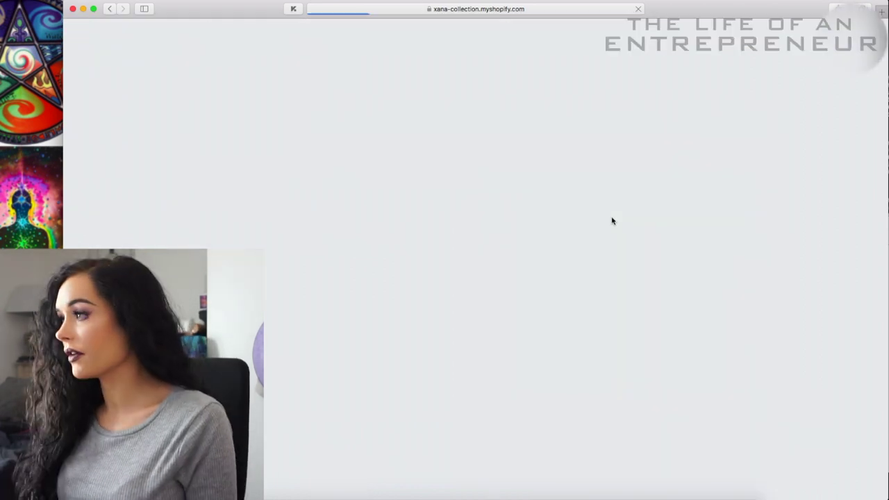
# Switch to Finder, move today's Facetune_03-05-2019 JPG from Downloads to the Documents folder, and look through Documents.
pyautogui.press('super+Tab')
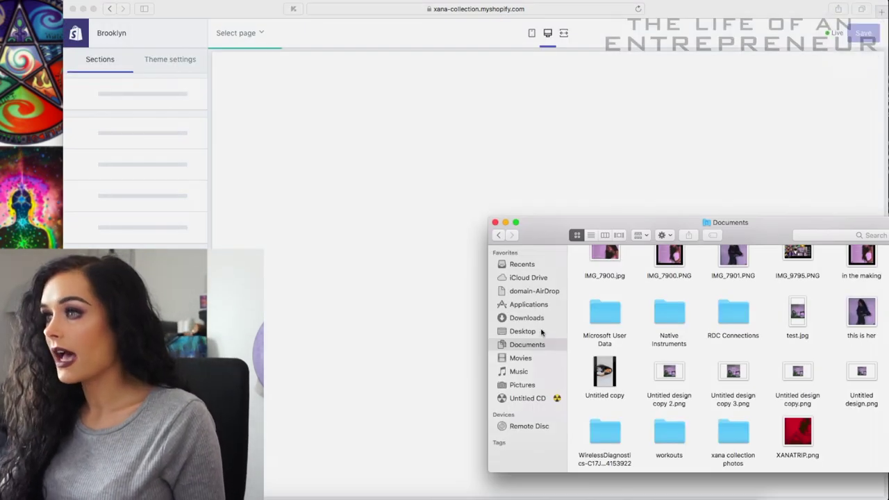
pyautogui.click(532, 318)
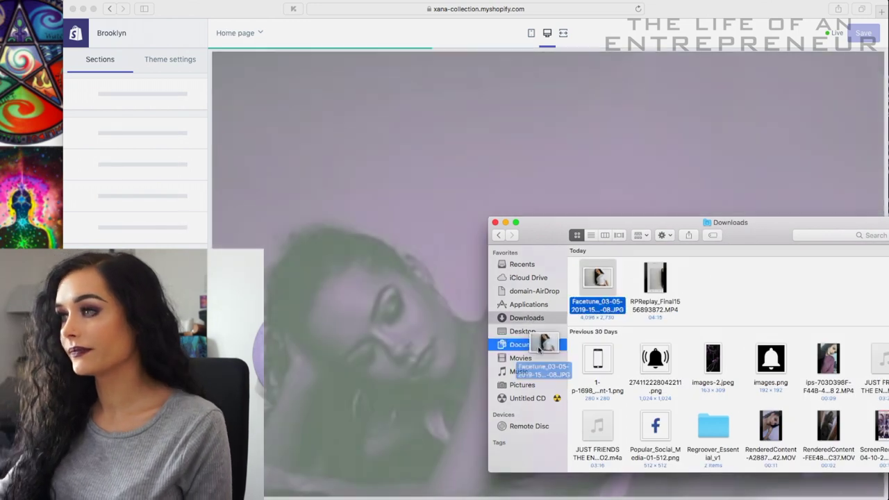
pyautogui.moveTo(598, 278); pyautogui.dragTo(535, 351)
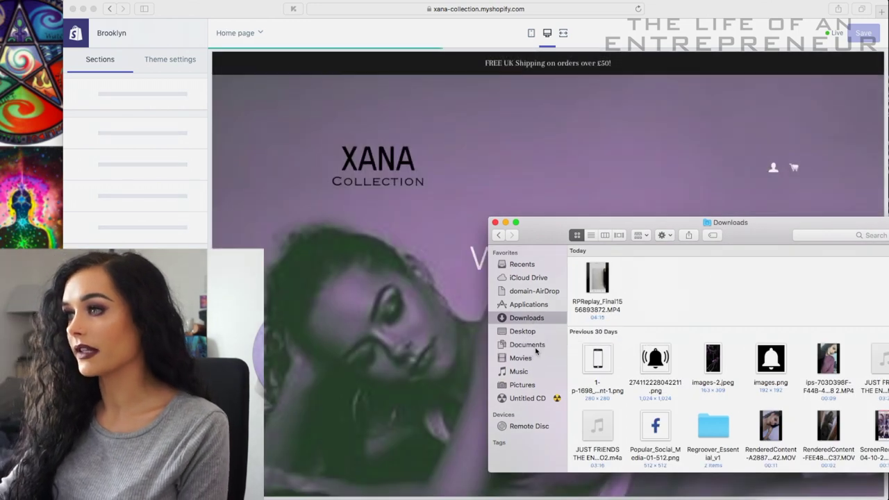
pyautogui.click(536, 347)
pyautogui.scroll(5, 670, 337)
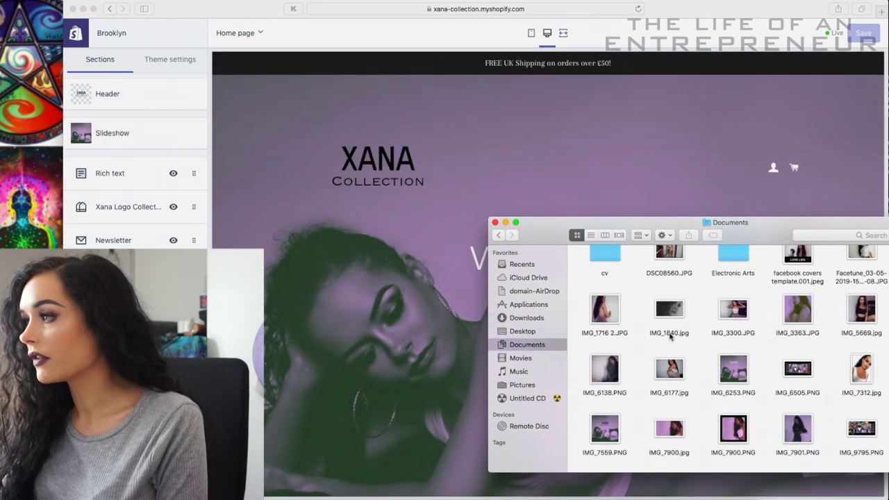
pyautogui.scroll(5, 671, 337)
# Return to the Shopify theme editor and examine the whole home page preview, from the welcome banner to the newsletter and footer.
pyautogui.click(479, 259)
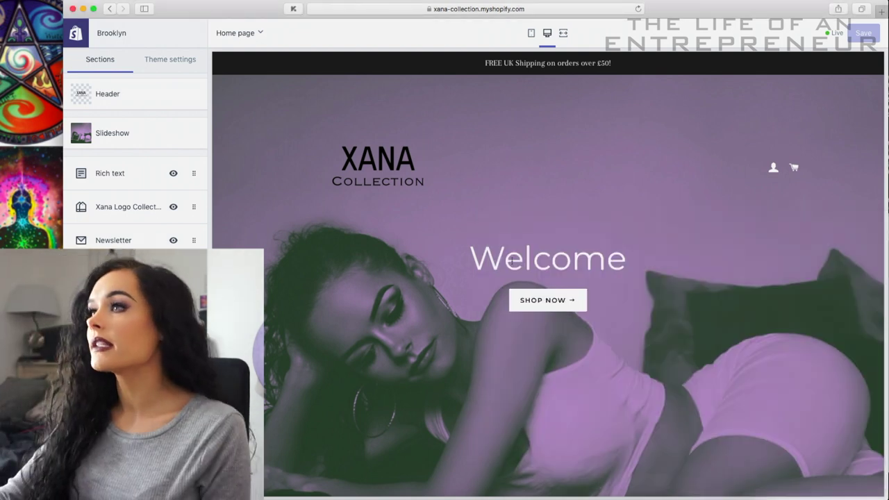
pyautogui.scroll(-10, 510, 260)
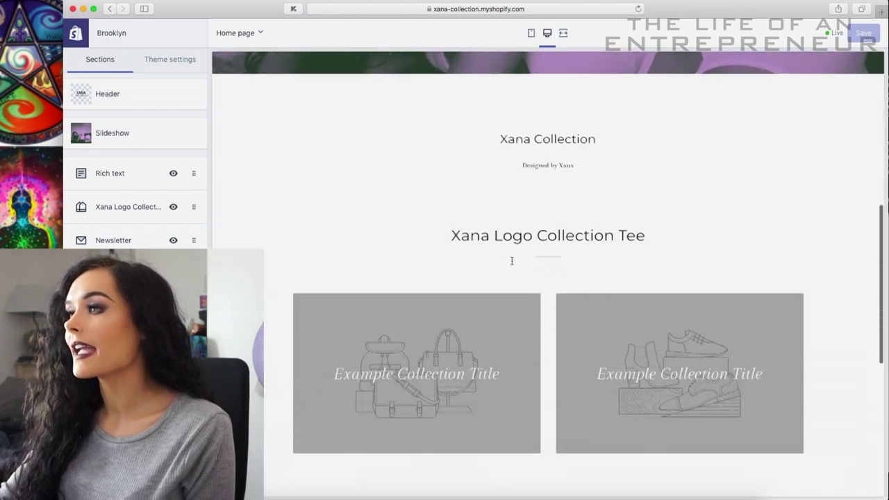
pyautogui.scroll(10, 512, 264)
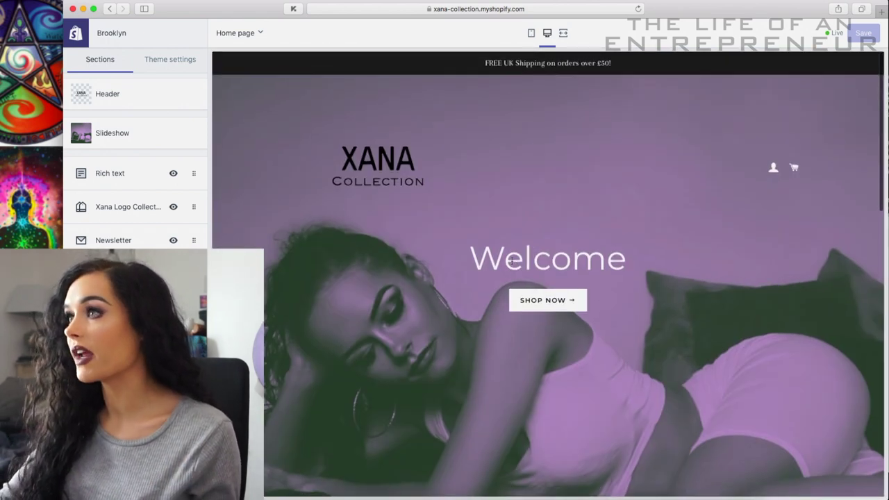
pyautogui.scroll(-5, 512, 262)
pyautogui.scroll(-5, 512, 263)
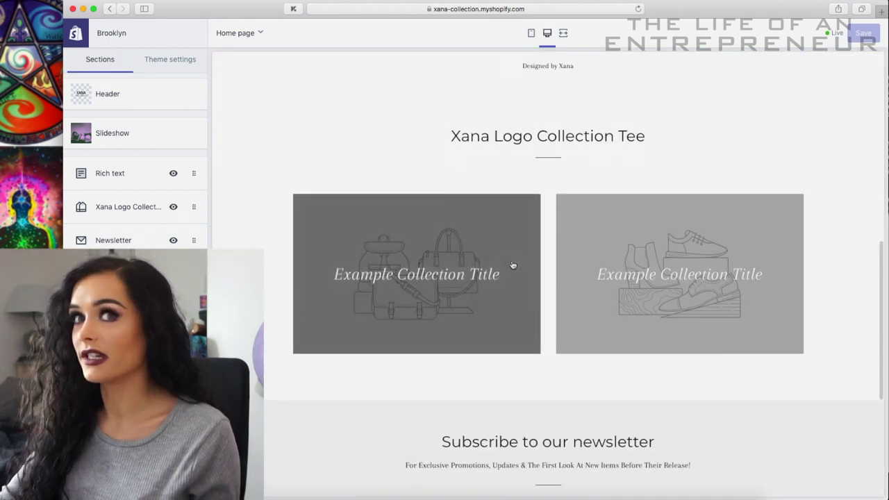
pyautogui.scroll(-5, 512, 264)
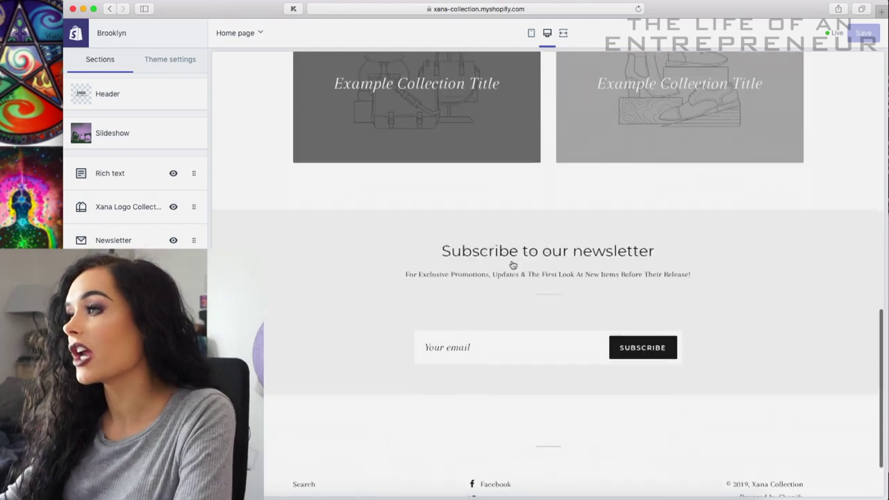
pyautogui.scroll(6, 512, 264)
pyautogui.scroll(2, 511, 262)
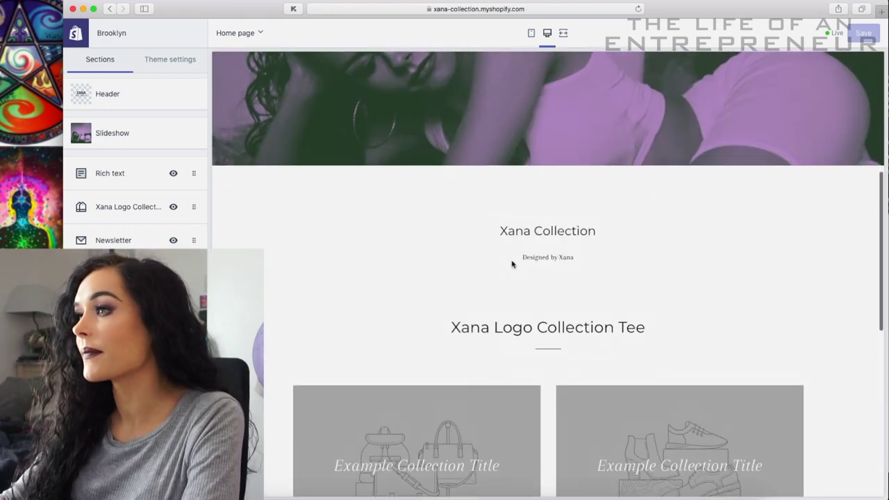
pyautogui.scroll(5, 512, 264)
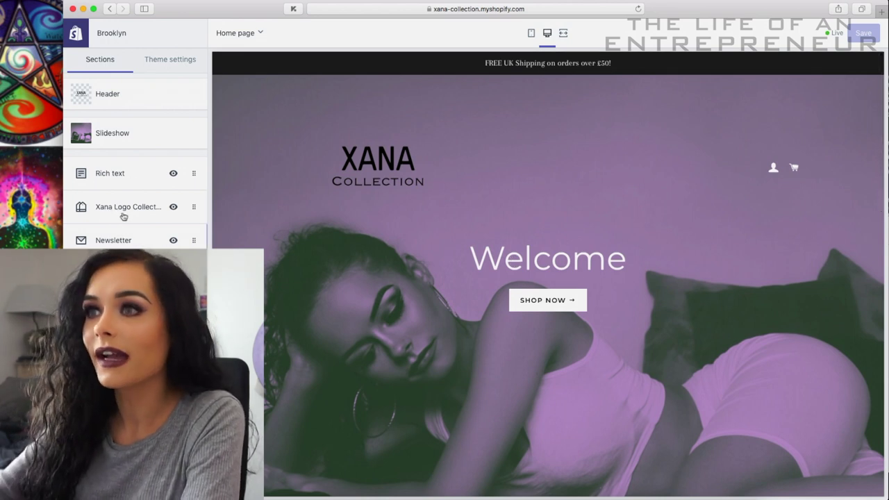
# Review the Colors and Typography options in the theme settings, including the heading and accent text fonts.
pyautogui.click(177, 60)
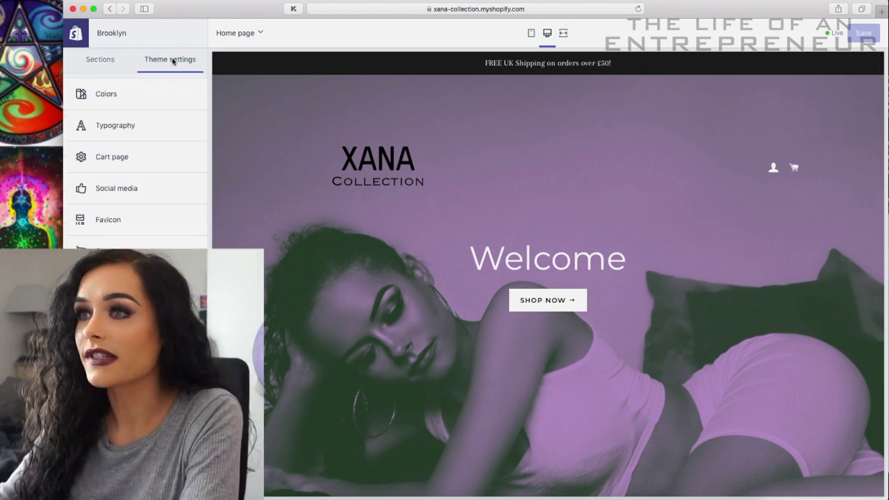
pyautogui.click(108, 93)
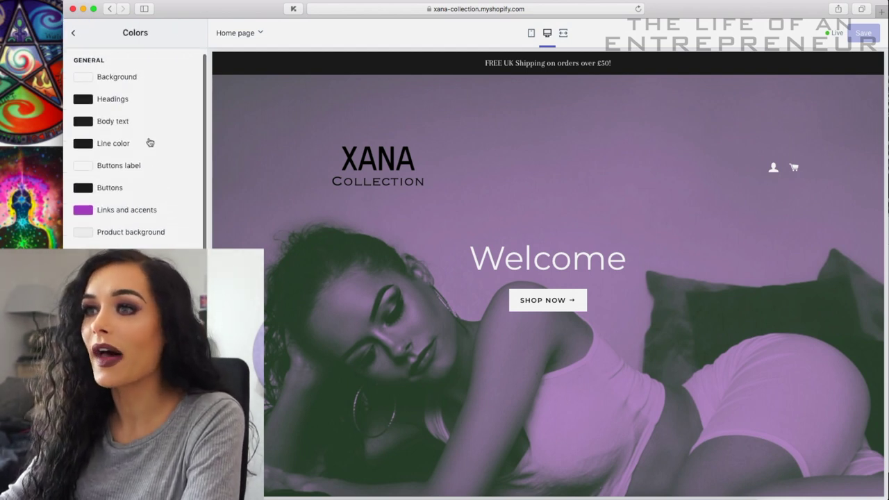
pyautogui.click(78, 33)
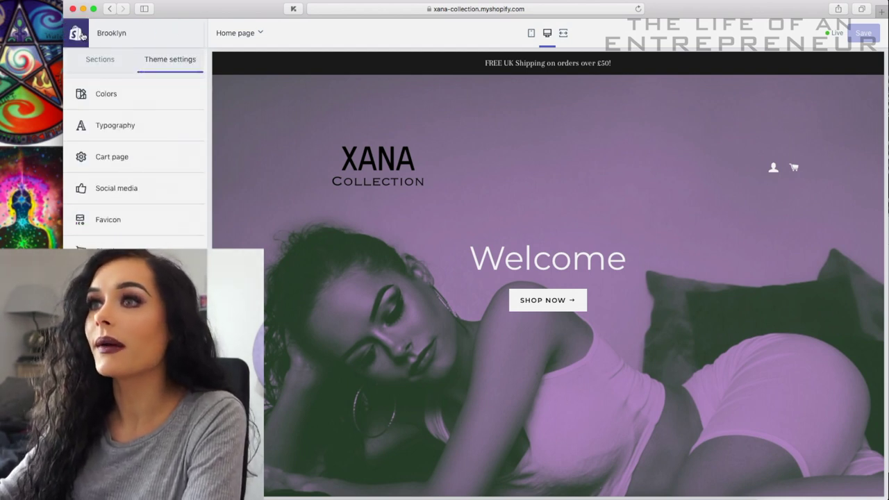
pyautogui.click(119, 125)
pyautogui.scroll(-5, 174, 151)
pyautogui.scroll(2, 173, 149)
pyautogui.scroll(-2, 173, 148)
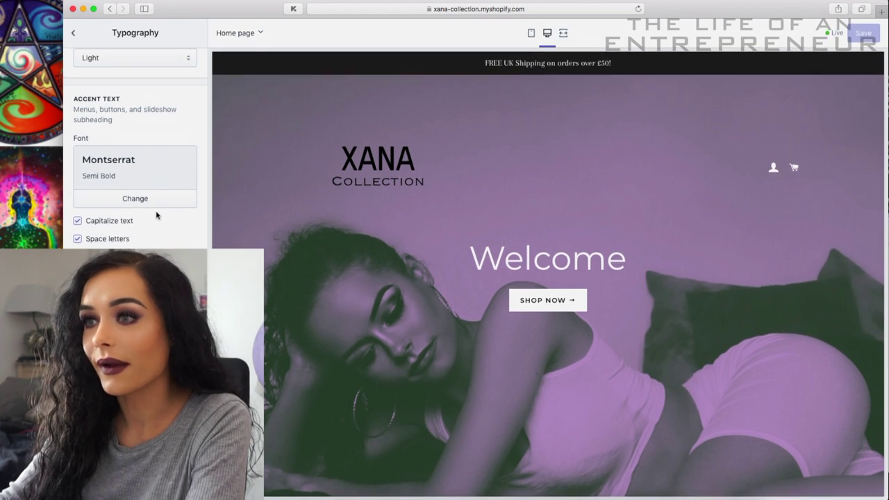
pyautogui.scroll(3, 157, 215)
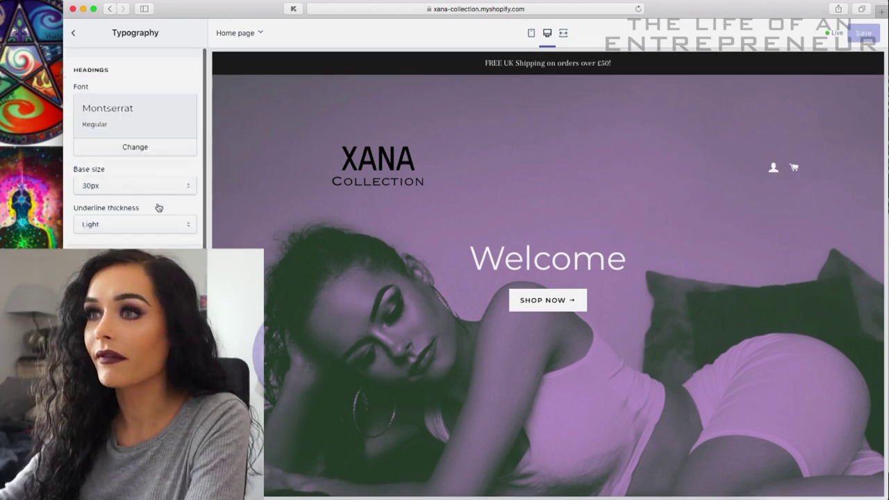
pyautogui.click(76, 37)
# Review the Cart page, Favicon and Checkout options in the theme settings.
pyautogui.click(115, 156)
pyautogui.click(70, 36)
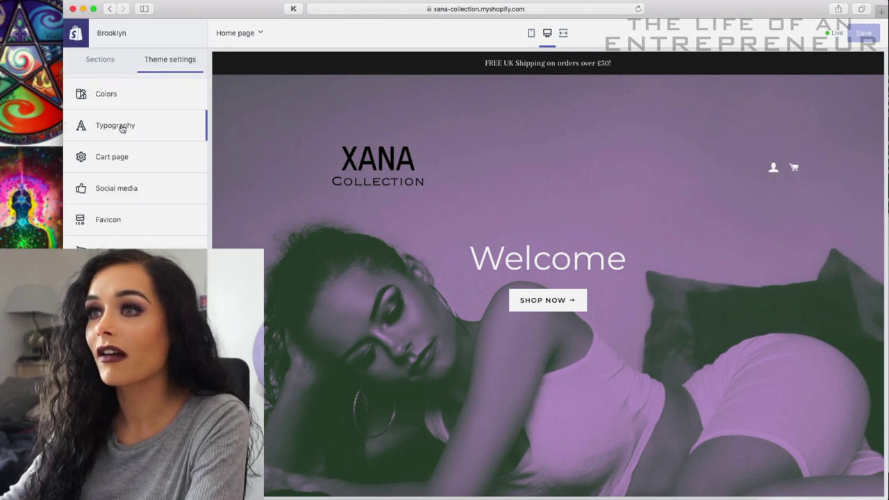
pyautogui.click(143, 228)
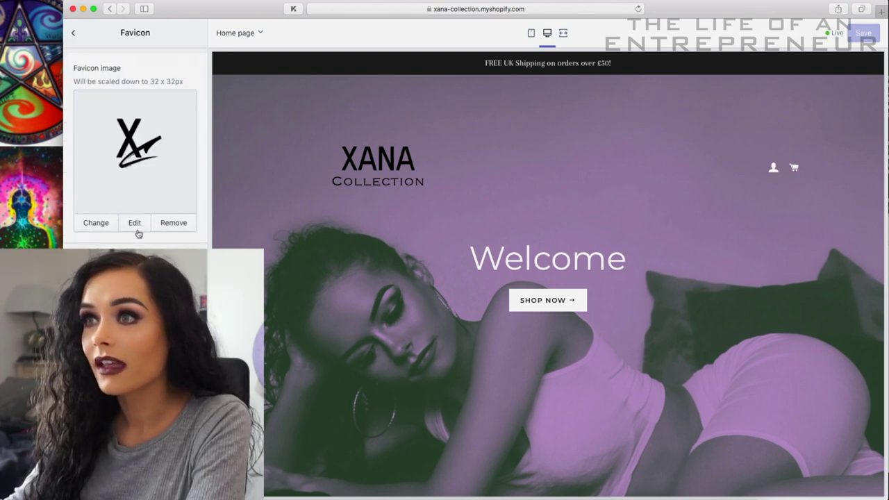
pyautogui.click(75, 38)
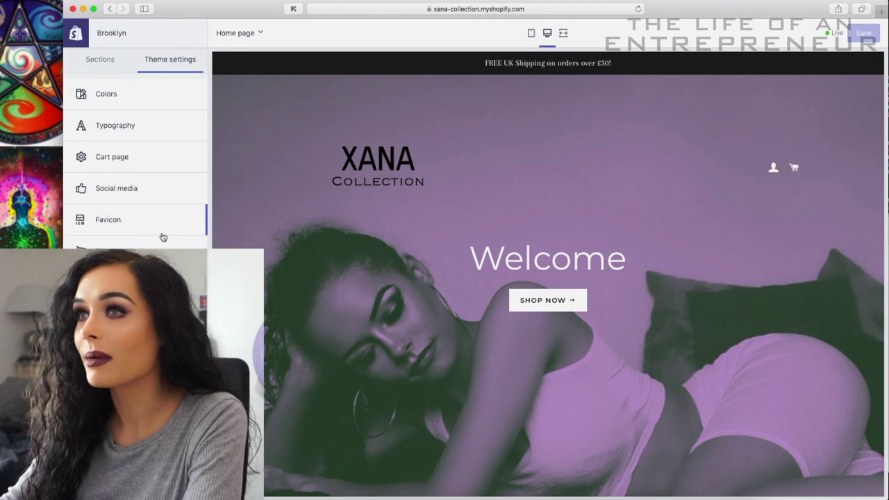
pyautogui.click(140, 246)
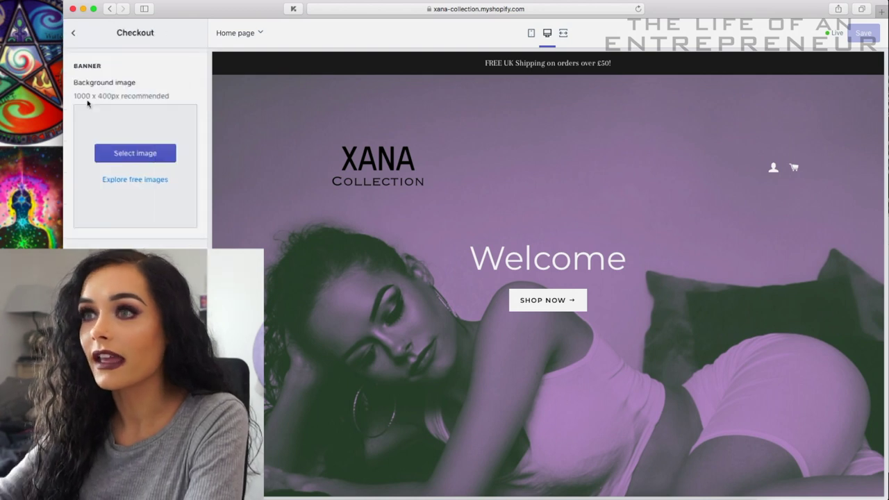
pyautogui.click(72, 34)
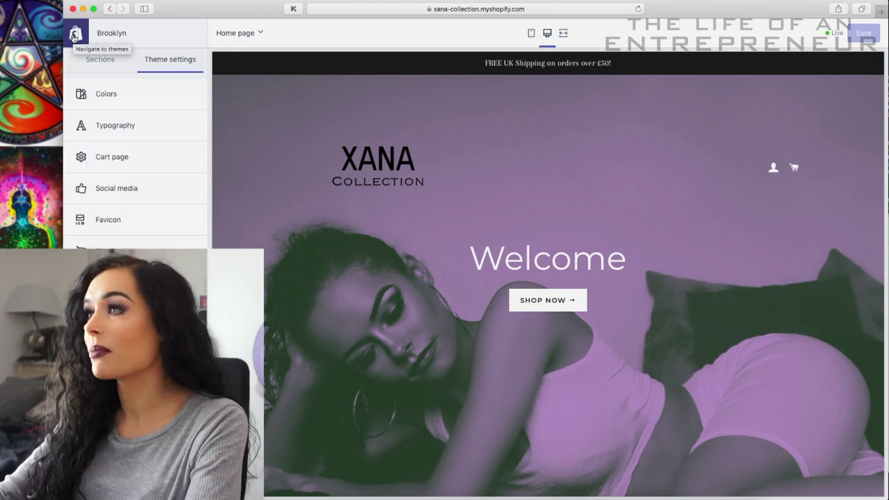
# Switch the preview to mobile view and examine the home page down to the footer and back.
pyautogui.scroll(-15, 470, 148)
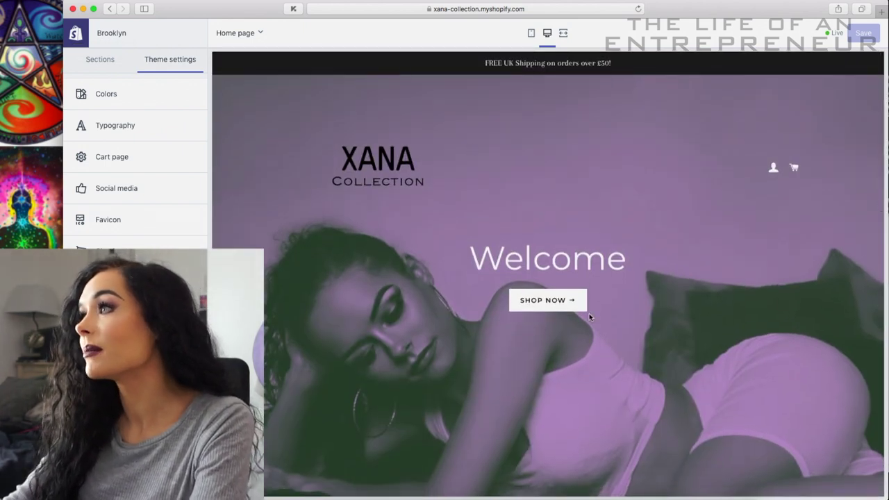
pyautogui.click(532, 33)
pyautogui.scroll(-15, 593, 208)
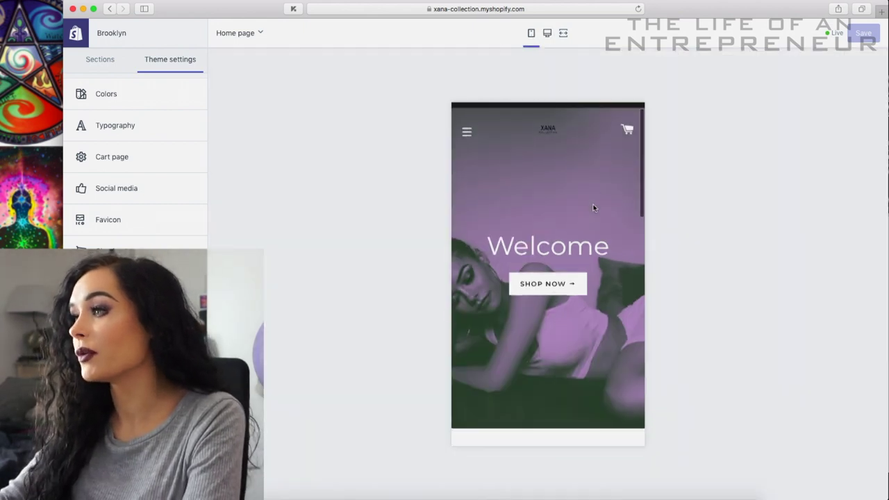
pyautogui.scroll(15, 593, 208)
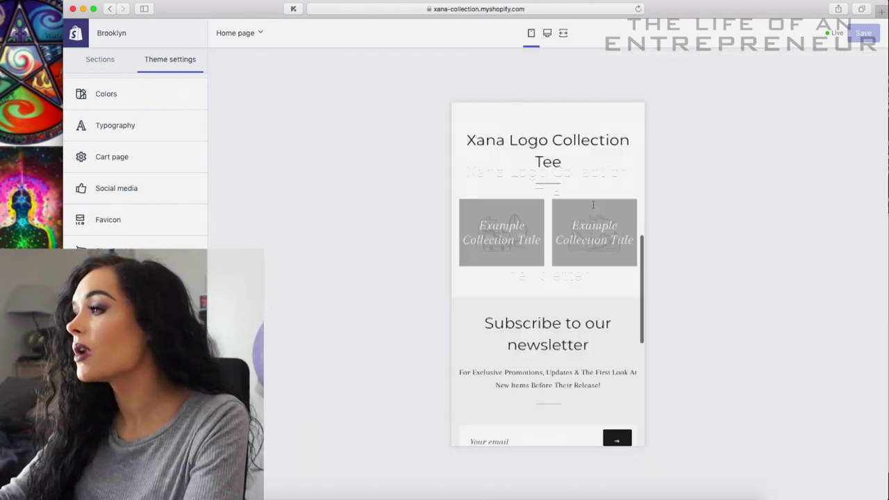
pyautogui.scroll(-10, 594, 205)
pyautogui.scroll(-5, 594, 205)
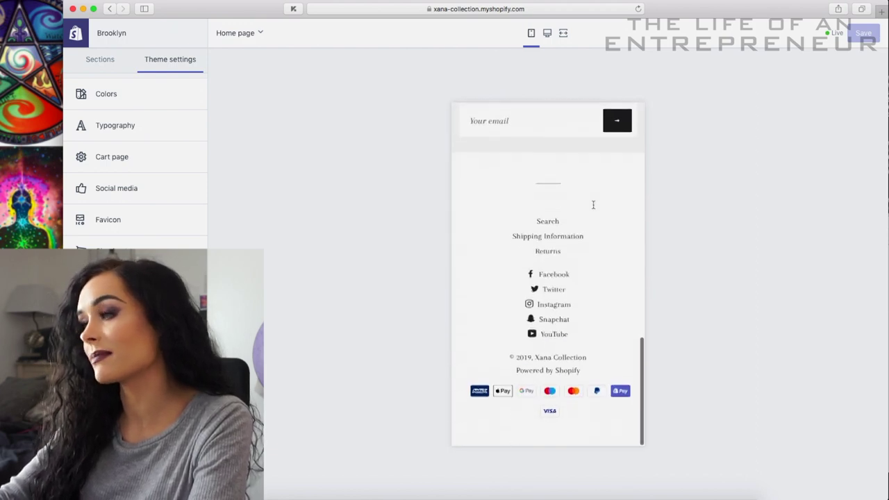
pyautogui.scroll(5, 594, 208)
pyautogui.scroll(10, 593, 207)
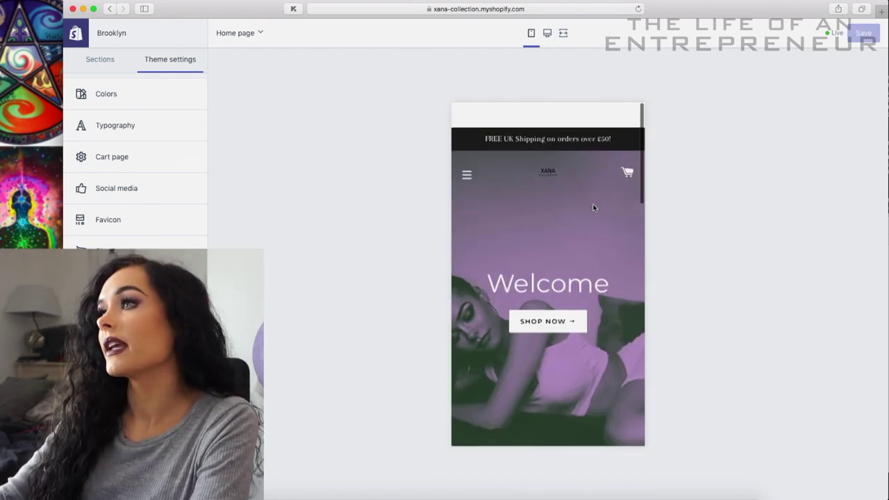
# Return the preview to desktop view and check the banner, logo and example collections on the home page.
pyautogui.click(547, 33)
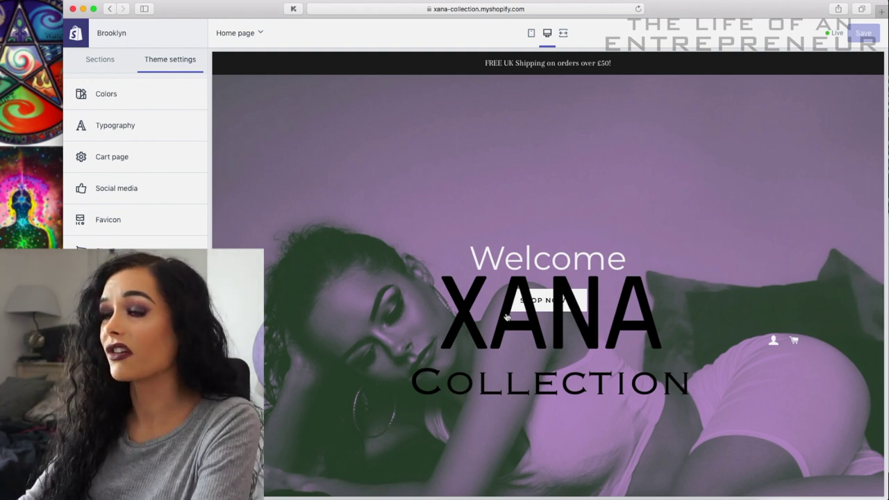
pyautogui.scroll(-1, 507, 318)
pyautogui.scroll(-10, 508, 318)
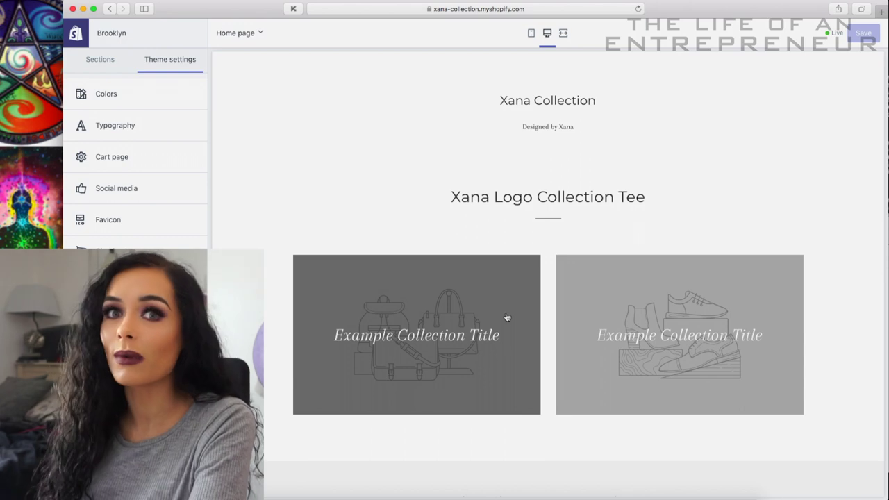
pyautogui.scroll(10, 508, 317)
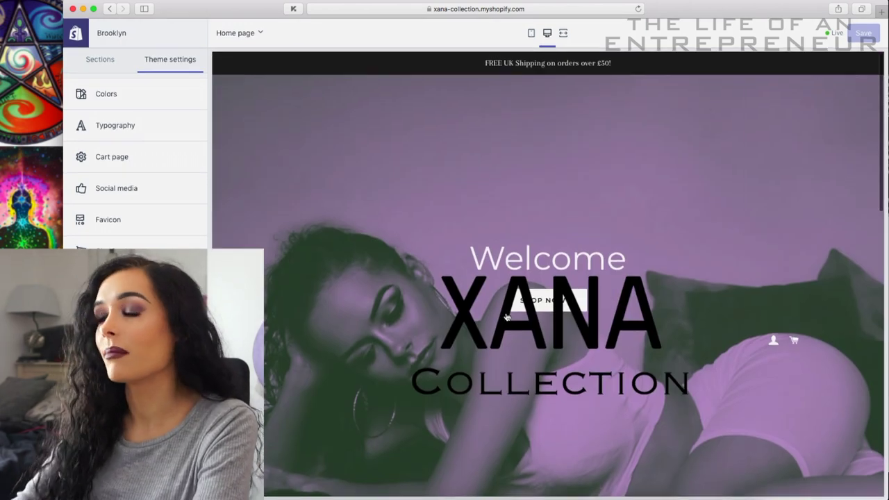
# Inspect the Rich text section's settings among the home page sections, then return to the section list.
pyautogui.click(102, 61)
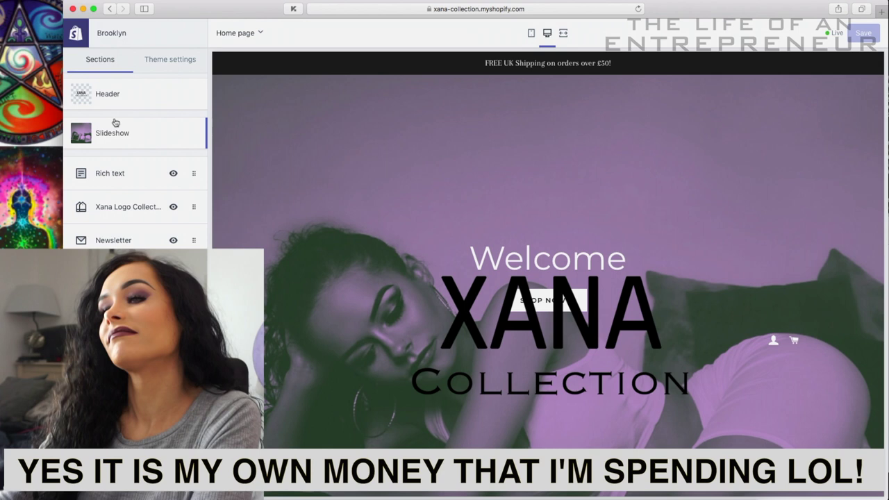
pyautogui.click(125, 174)
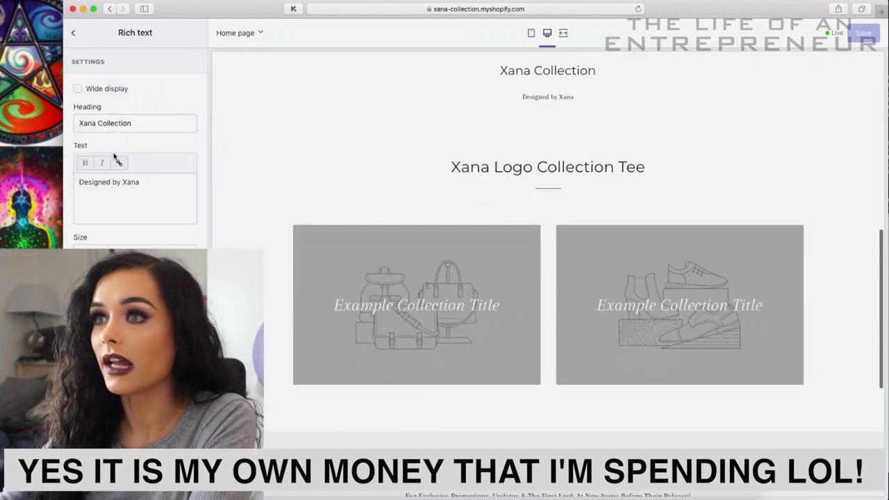
pyautogui.click(74, 33)
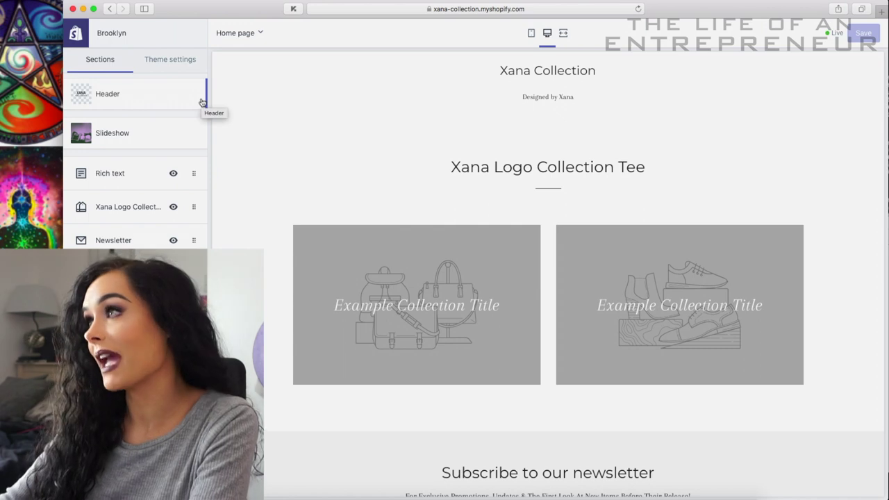
# Examine how the logo overlaps the welcome banner in the desktop home page preview.
pyautogui.scroll(-5, 381, 134)
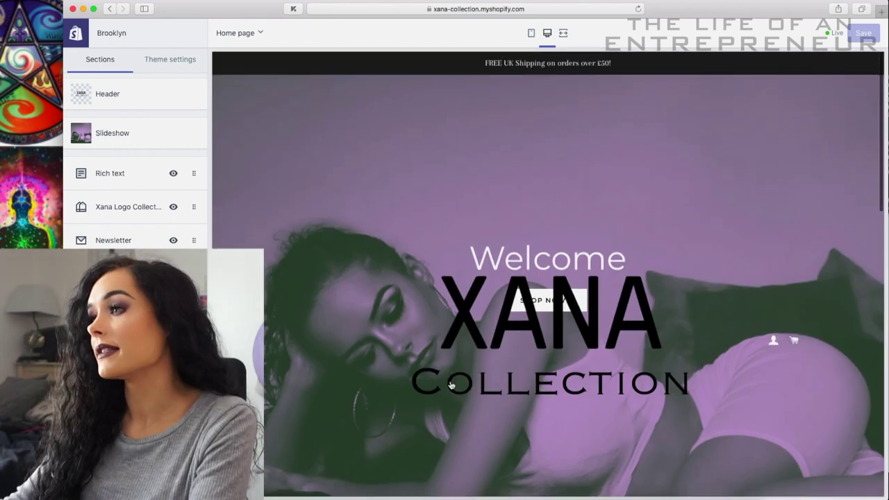
pyautogui.scroll(-4, 451, 384)
pyautogui.scroll(3, 450, 384)
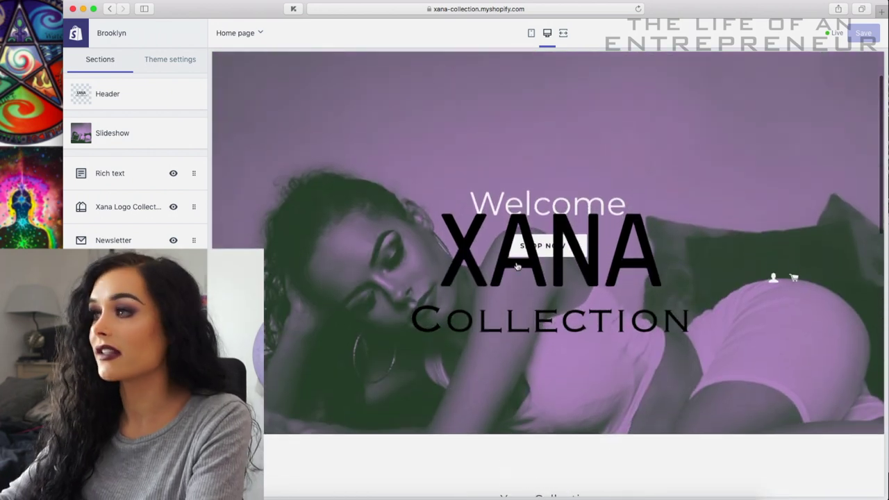
# Open the Rich text section's settings and compare its heading and text with the home page preview.
pyautogui.click(121, 177)
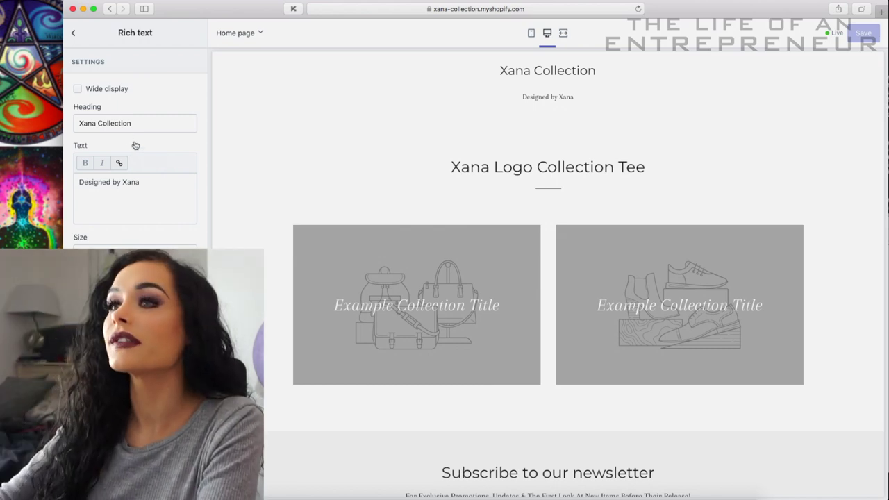
pyautogui.scroll(5, 528, 175)
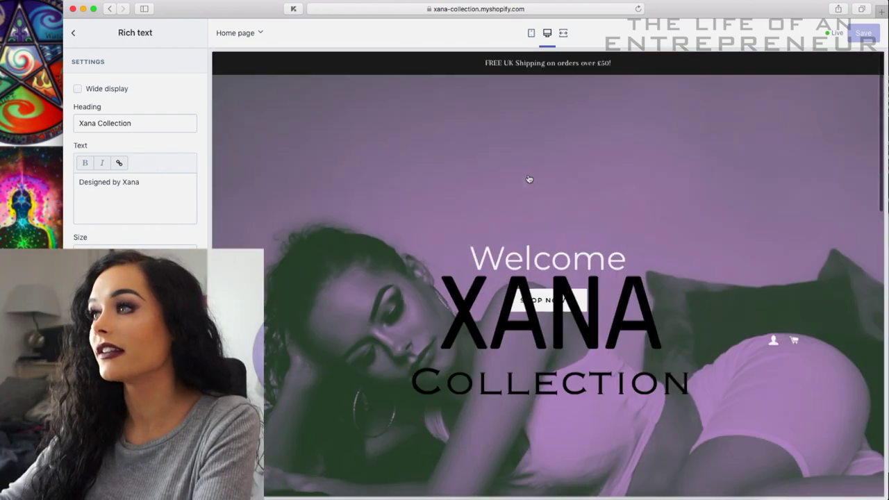
pyautogui.scroll(-2, 528, 179)
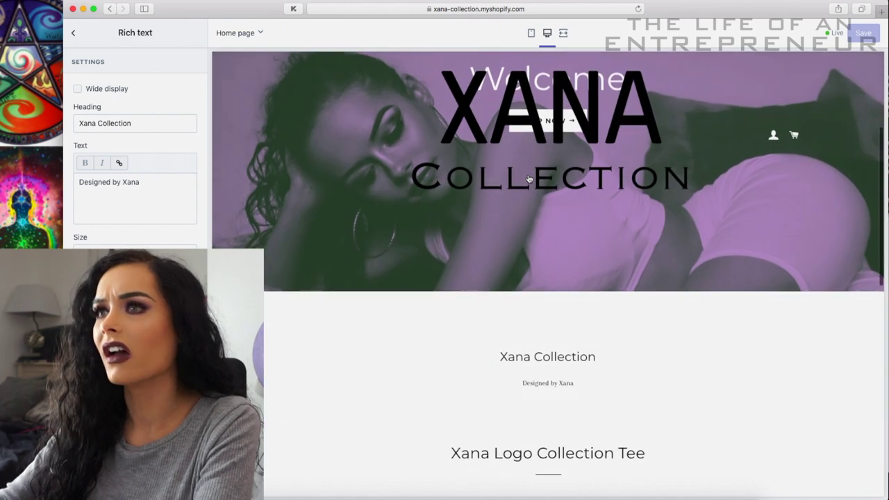
# Try adding a 1 to the end of the Rich text section's heading, and remove it again.
pyautogui.click(170, 123)
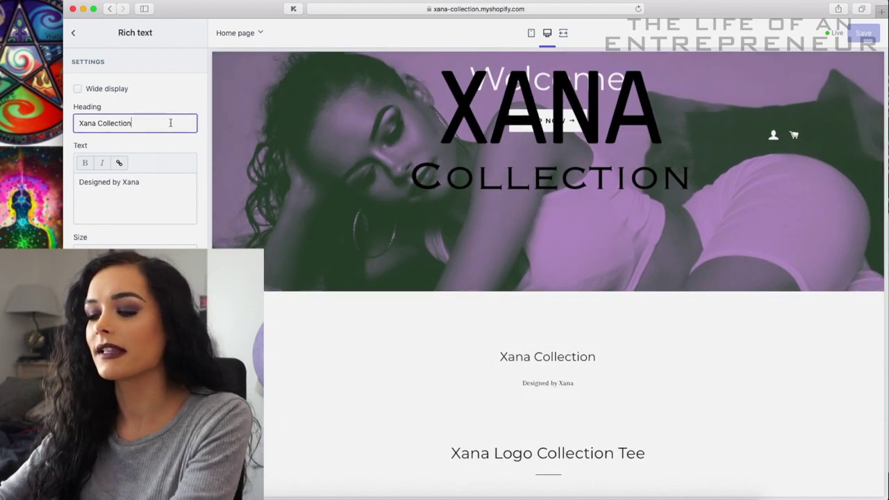
pyautogui.write('1')
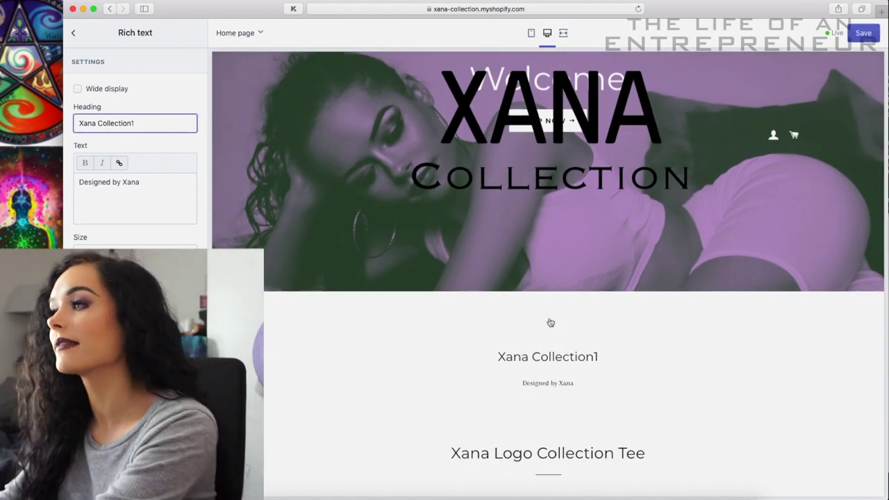
pyautogui.press('BackSpace')
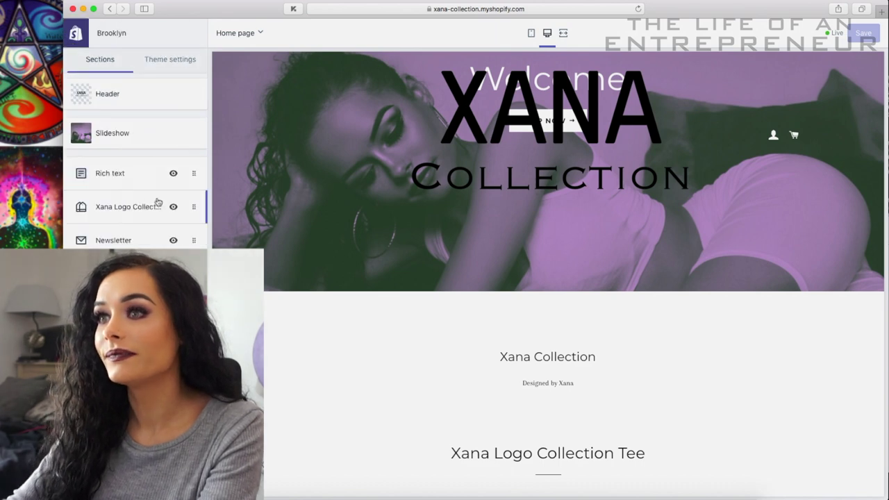
# Inspect the settings of the Xana Logo Collection Tee, Newsletter and Footer sections, and return to the section list.
pyautogui.click(119, 205)
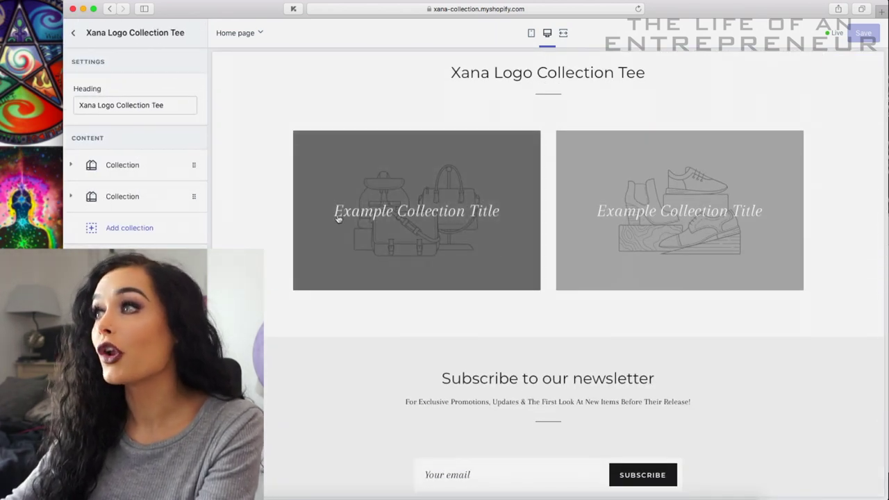
pyautogui.scroll(1, 348, 220)
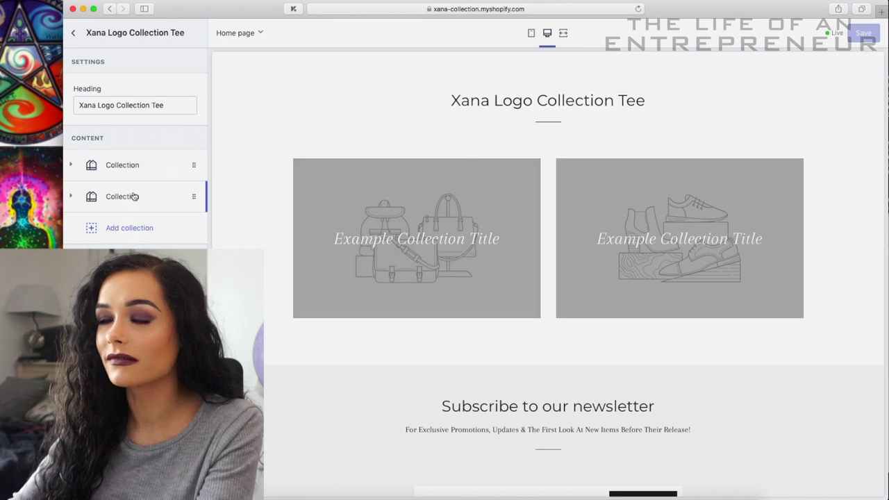
pyautogui.click(75, 35)
pyautogui.click(135, 241)
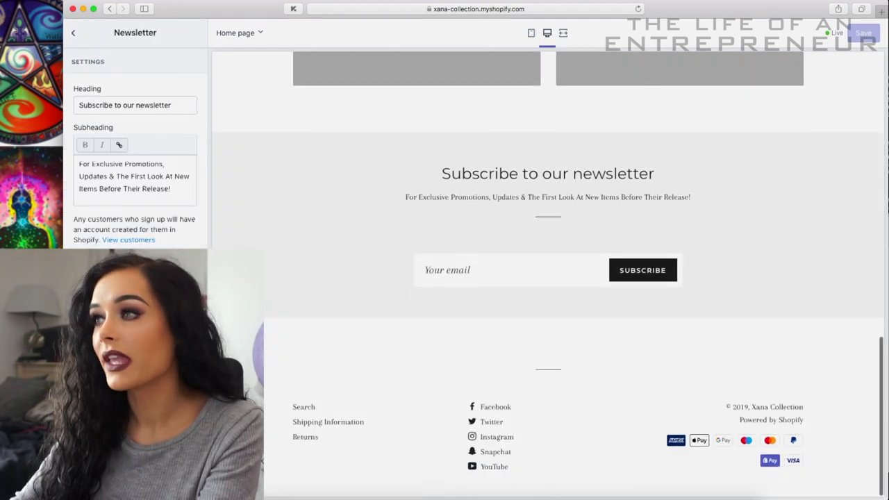
pyautogui.click(73, 33)
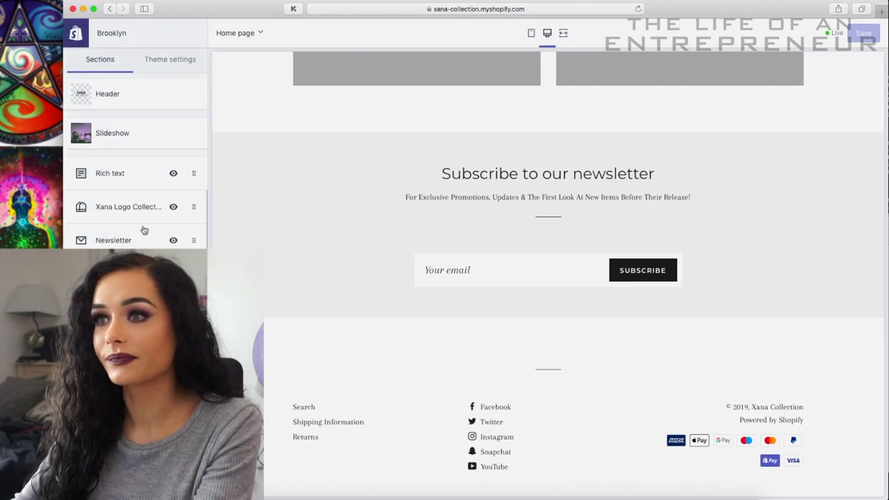
pyautogui.click(383, 350)
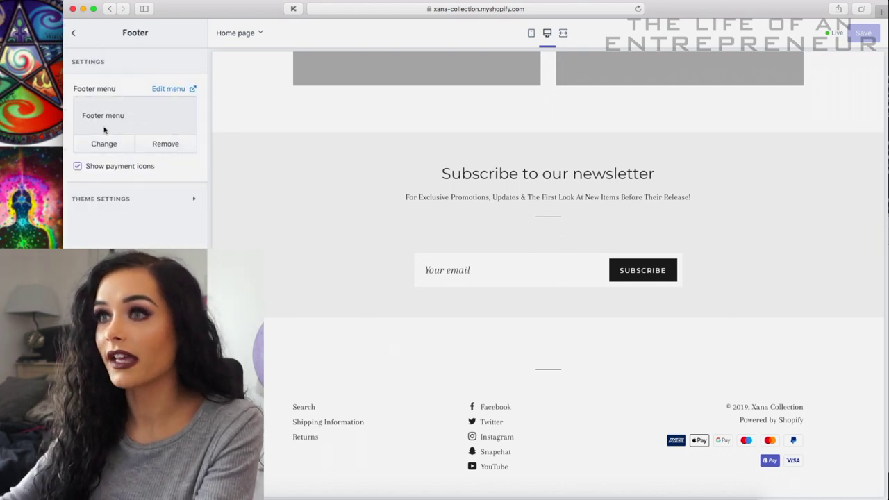
pyautogui.click(73, 34)
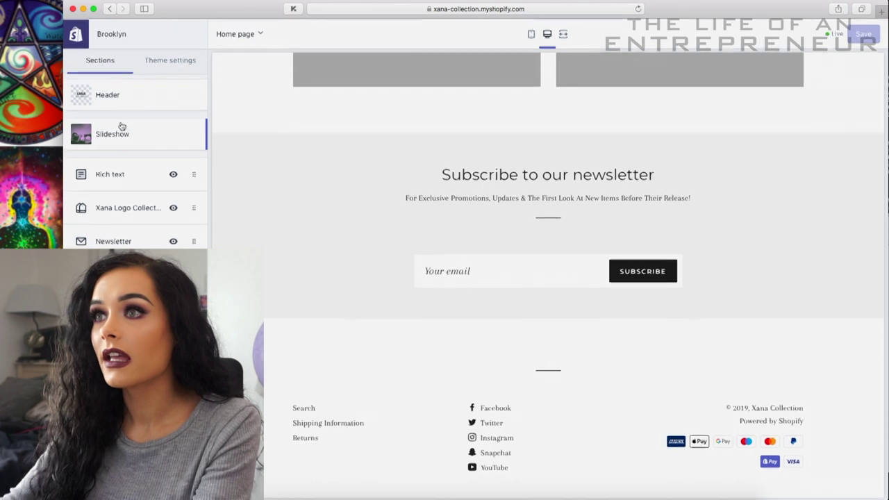
# Look through the Colors and Typography options in the theme settings.
pyautogui.click(167, 66)
pyautogui.scroll(15, 336, 167)
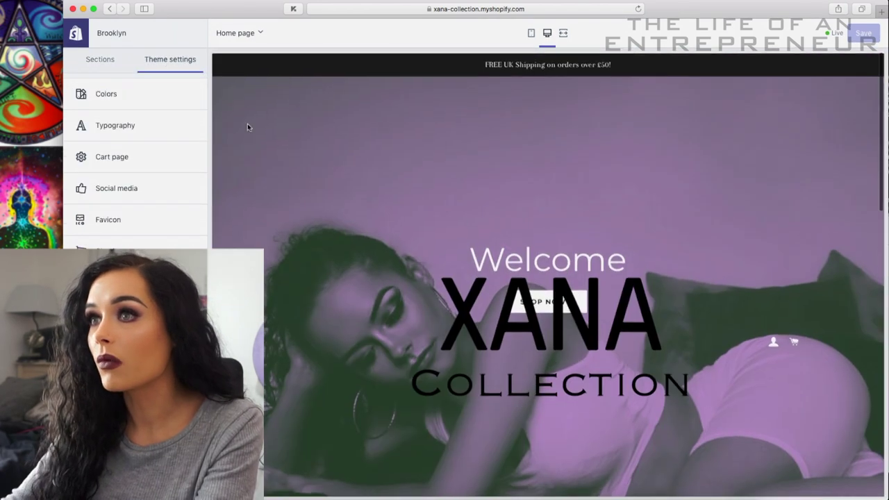
pyautogui.click(97, 95)
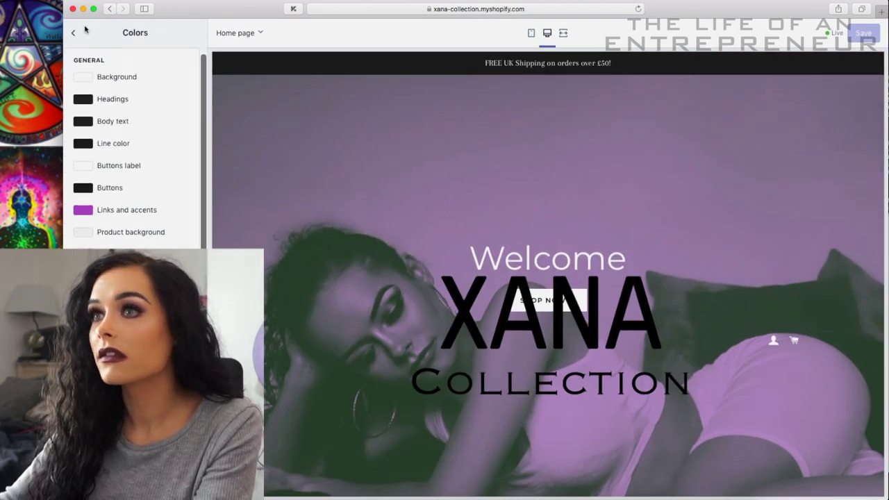
pyautogui.click(74, 32)
pyautogui.click(173, 128)
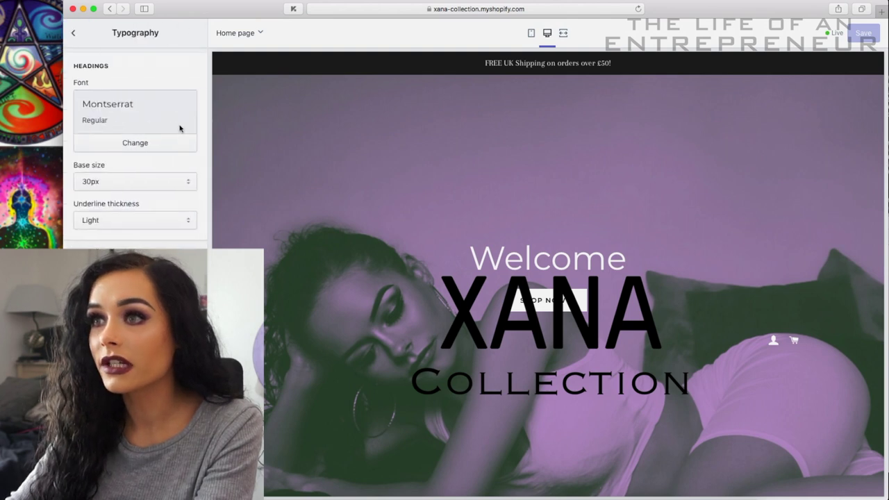
pyautogui.scroll(-3, 178, 125)
pyautogui.click(74, 33)
# Examine the theme's Checkout settings for logo, backgrounds and typography, and return to the home page sections.
pyautogui.click(111, 251)
pyautogui.scroll(-5, 118, 157)
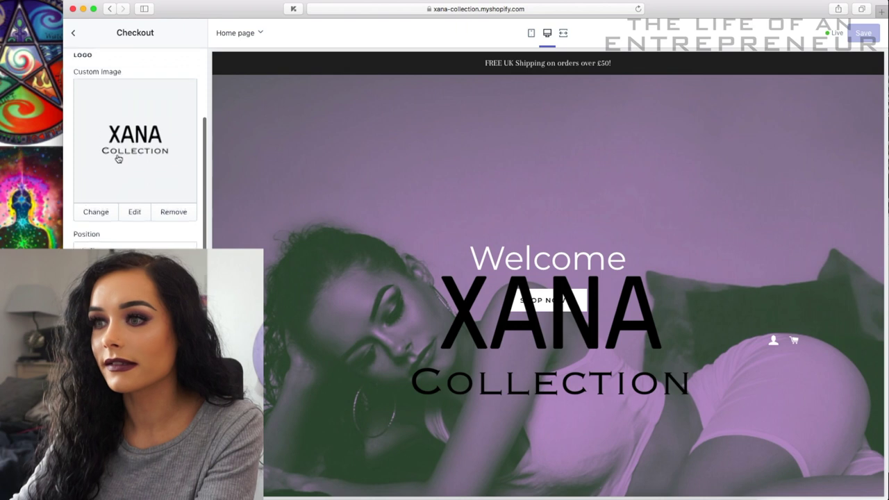
pyautogui.scroll(-5, 118, 159)
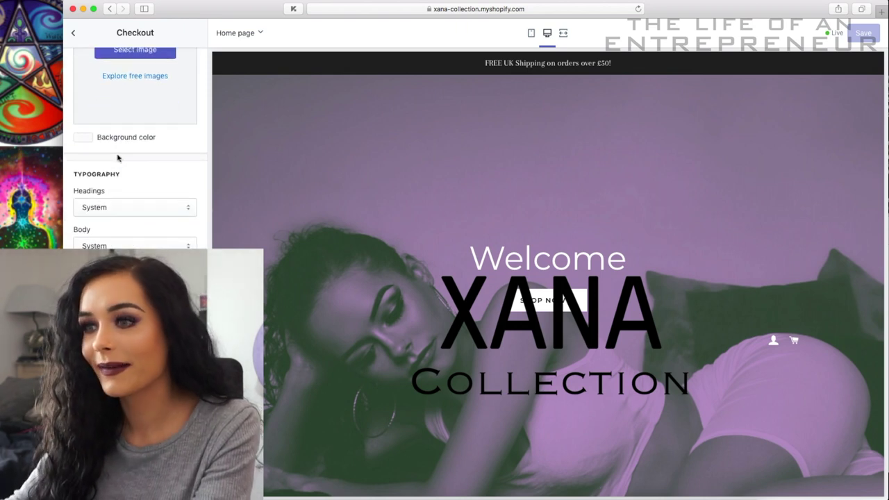
pyautogui.scroll(5, 118, 158)
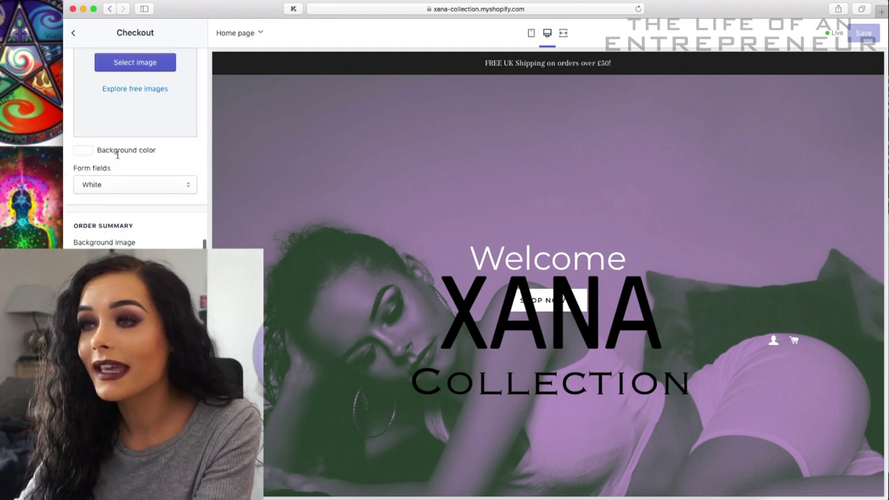
pyautogui.scroll(3, 118, 157)
pyautogui.click(72, 32)
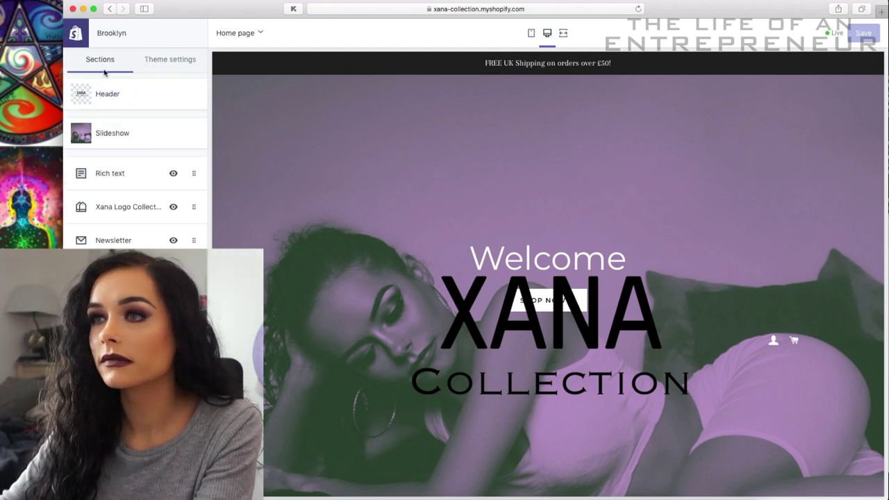
# Give the header the announcement "FREE Shipping On All UK Orders!!" and a smaller, left-aligned logo, and save the theme.
pyautogui.click(130, 110)
pyautogui.scroll(-5, 131, 109)
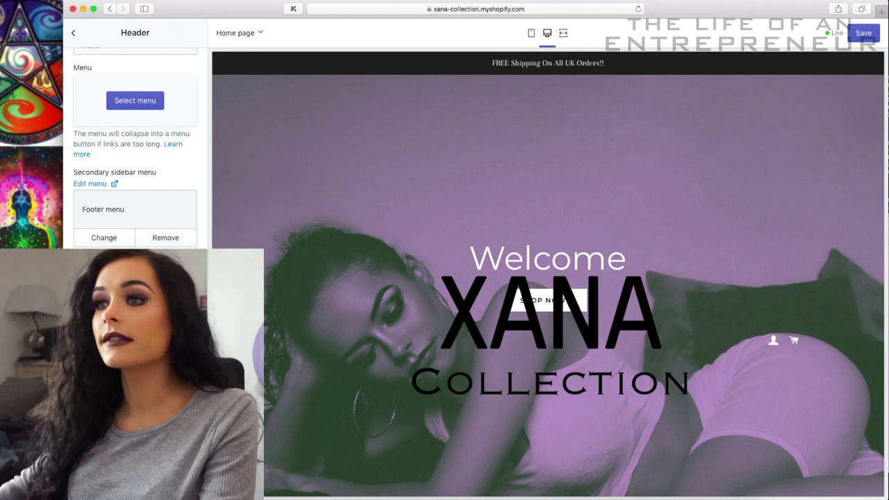
pyautogui.scroll(5, 135, 153)
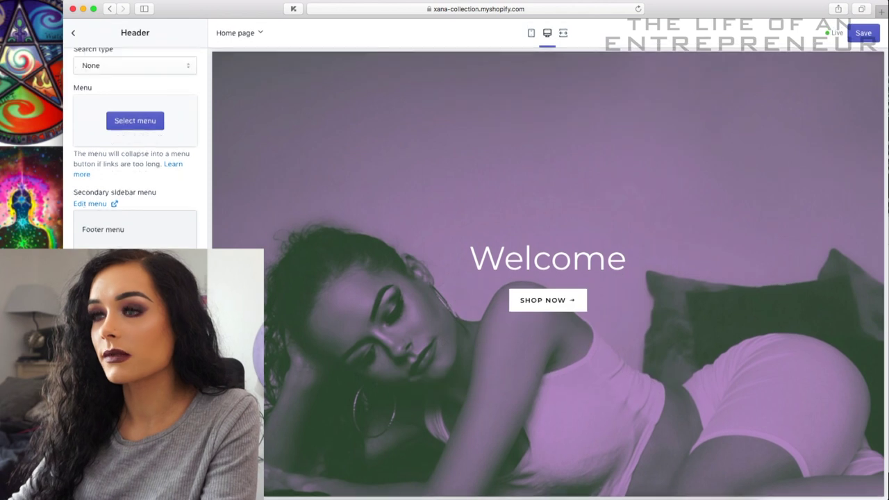
pyautogui.click(73, 32)
pyautogui.click(864, 34)
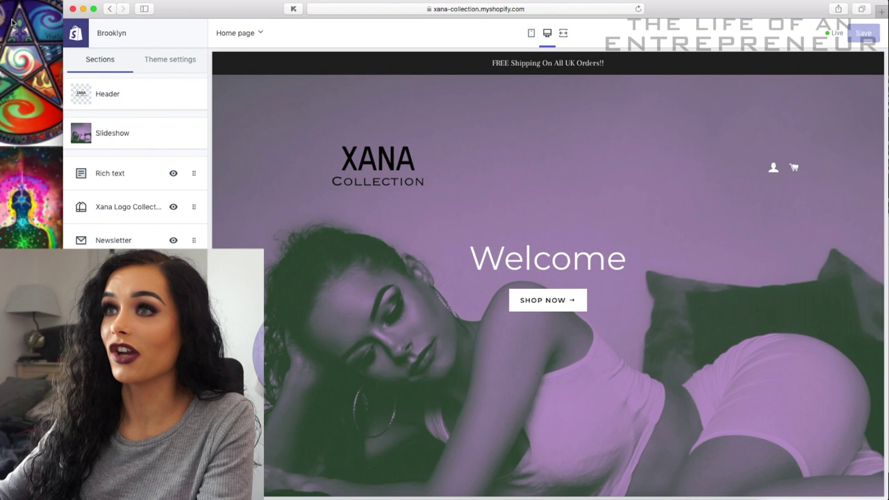
# Leave the theme editor and start adding a new product to the store.
pyautogui.click(84, 35)
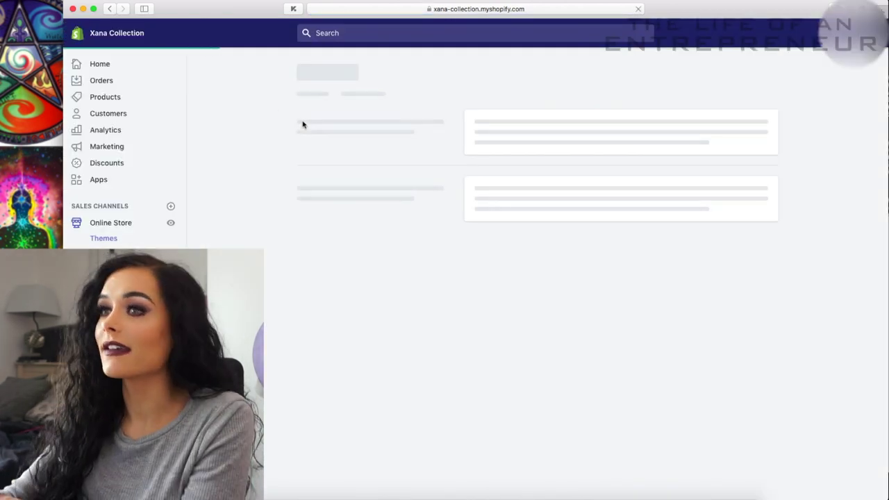
pyautogui.scroll(-3, 303, 124)
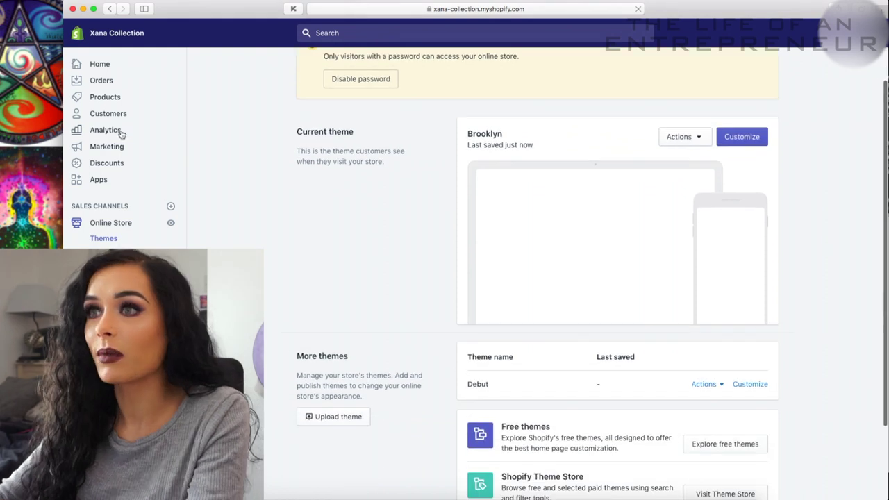
pyautogui.click(106, 97)
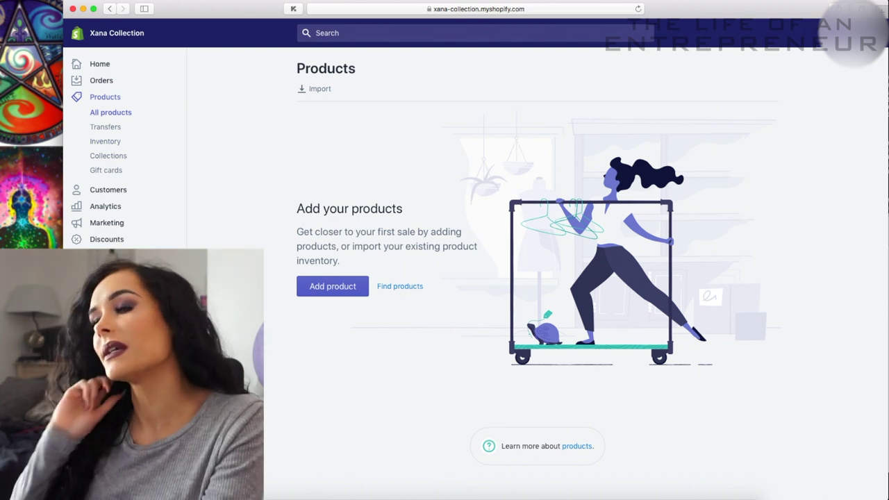
pyautogui.click(306, 288)
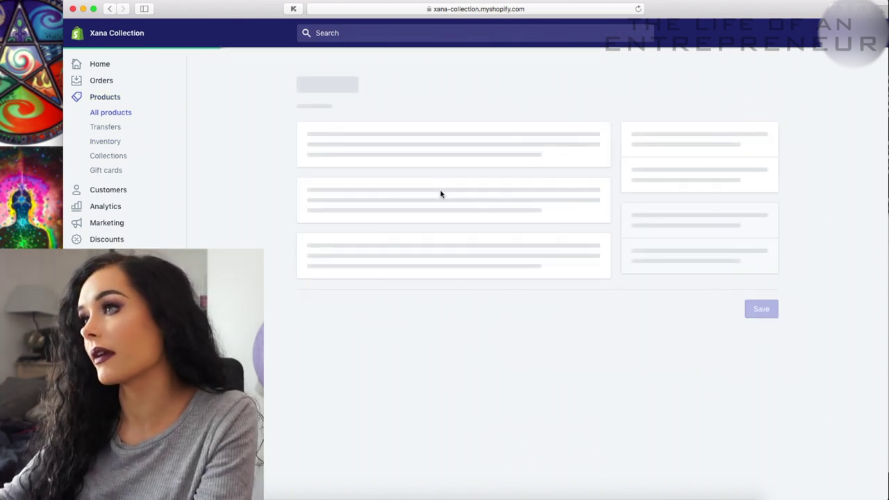
# Upload the white T-shirt photo, the Facetune_03-05-2019 JPG from Documents, as the product image.
pyautogui.scroll(-2, 342, 173)
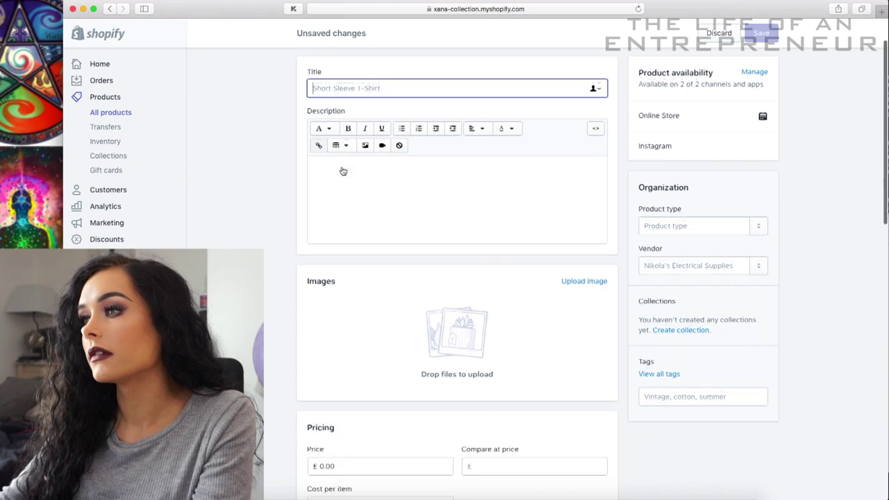
pyautogui.click(436, 326)
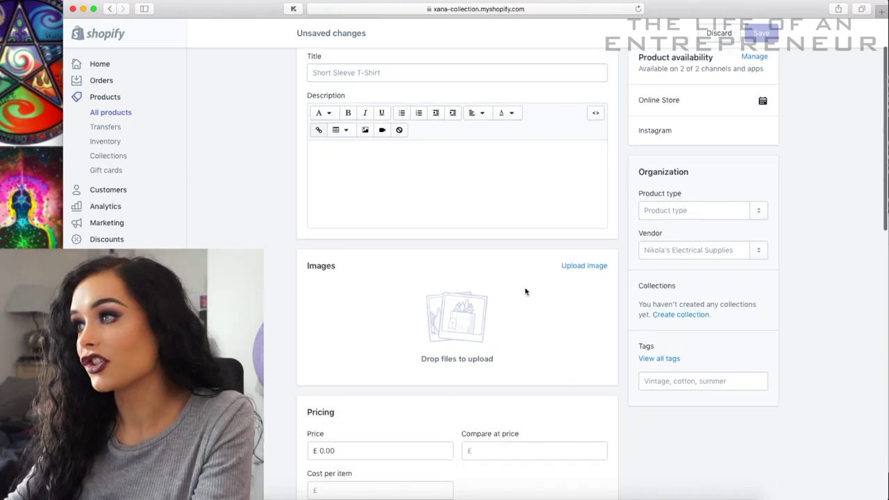
pyautogui.click(592, 269)
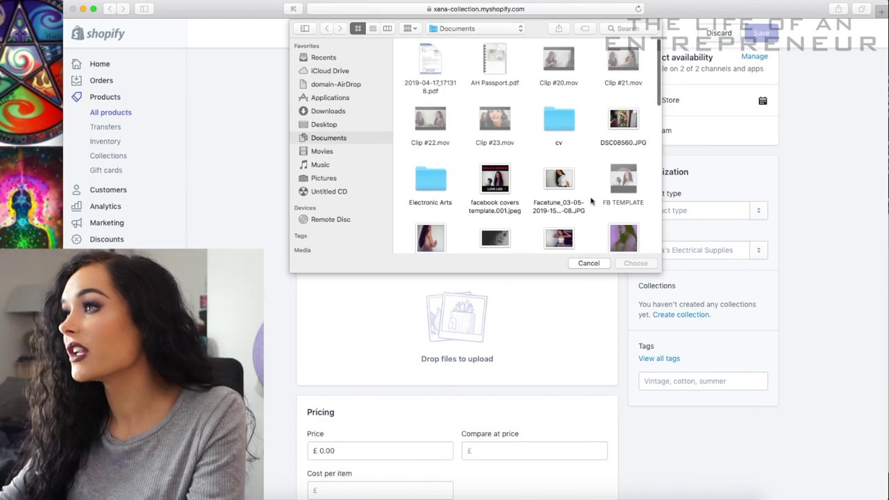
pyautogui.doubleClick(560, 186)
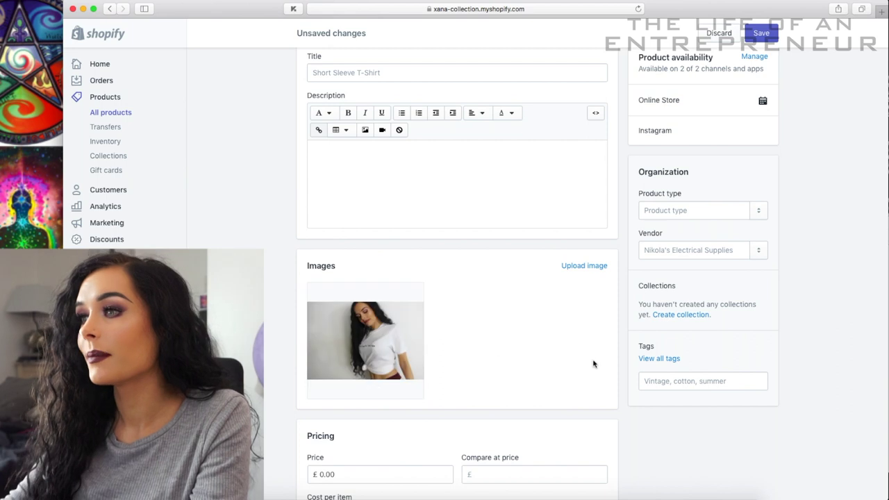
# Title the product "Xana Collection Logo Tee".
pyautogui.scroll(1, 593, 363)
pyautogui.scroll(3, 593, 364)
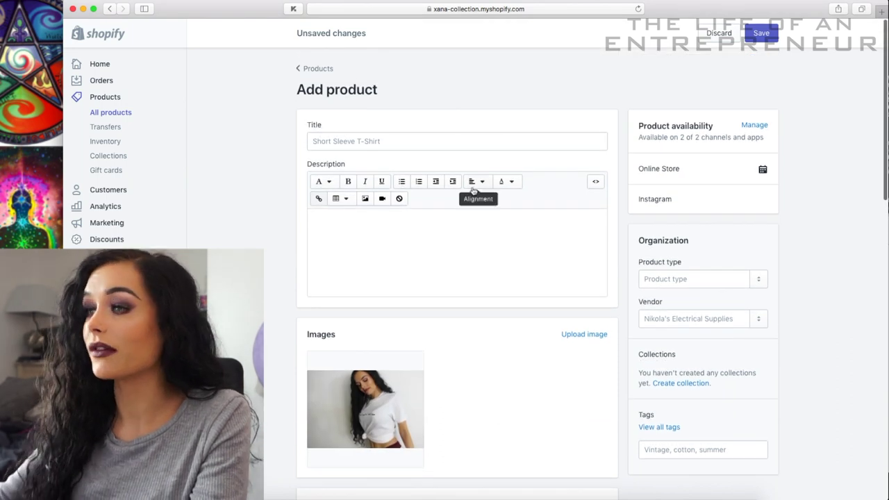
pyautogui.click(385, 141)
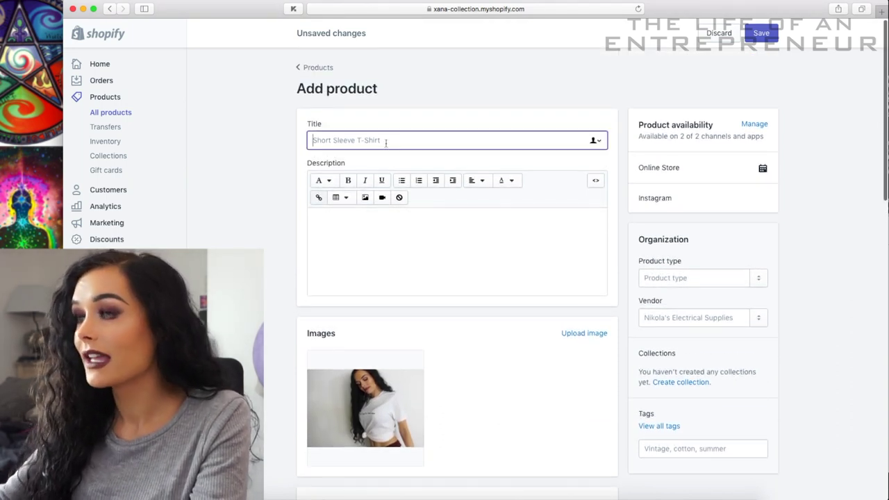
pyautogui.write('Xana Collection Logo Tee')
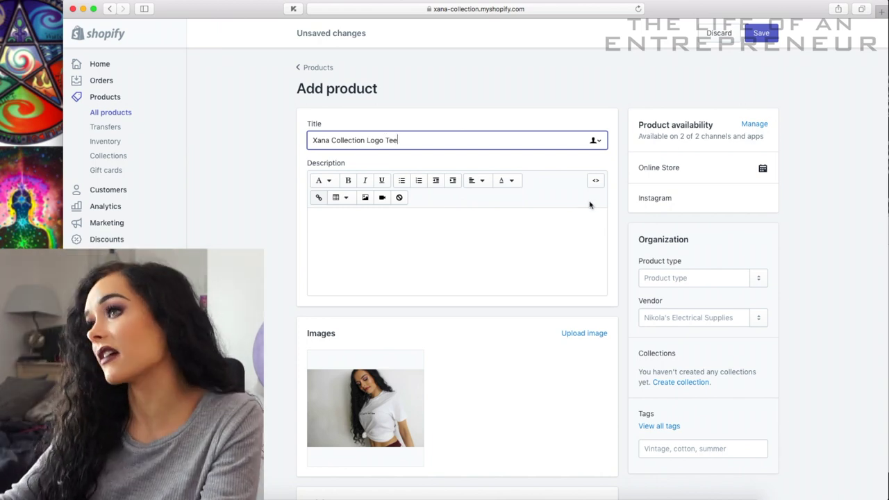
pyautogui.click(254, 183)
# Examine the rest of the product form, from organization and pricing down to shipping, customs information and variants.
pyautogui.scroll(-3, 397, 230)
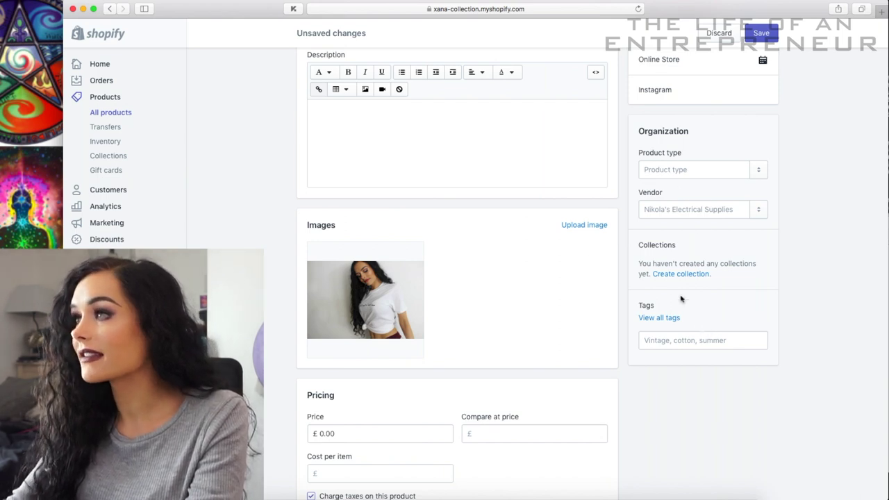
pyautogui.scroll(-1, 507, 261)
pyautogui.scroll(-4, 503, 261)
pyautogui.scroll(-3, 363, 266)
pyautogui.scroll(-12, 363, 268)
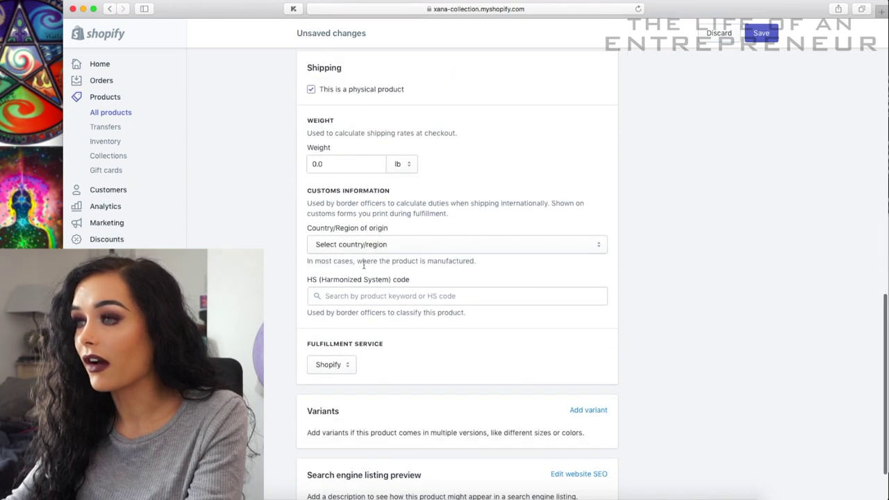
# Check the new product form once more and save the Xana Collection Logo Tee product.
pyautogui.scroll(15, 363, 264)
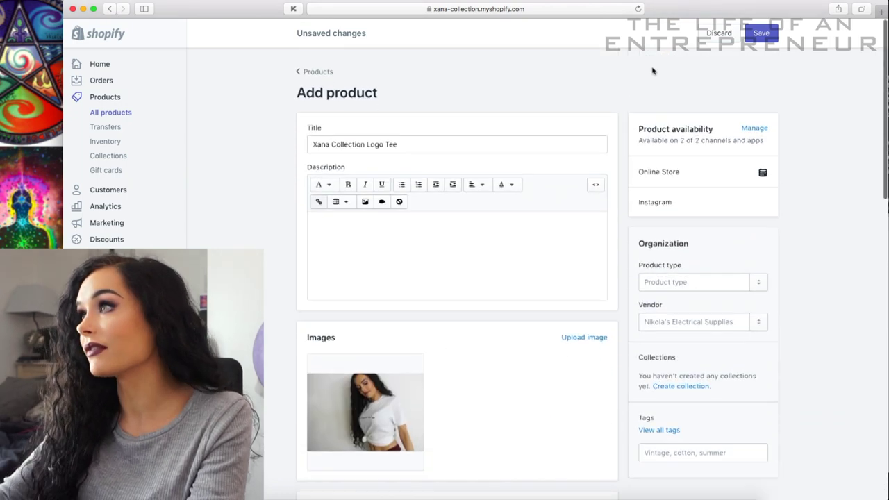
pyautogui.scroll(-15, 695, 113)
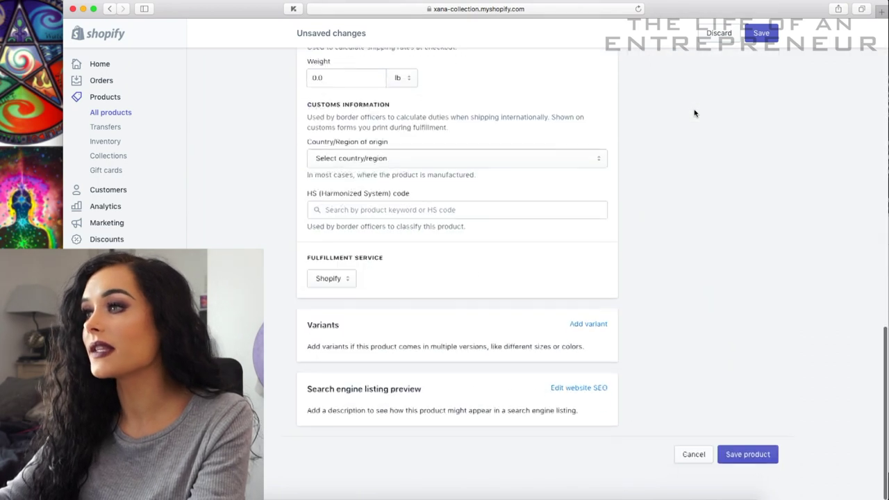
pyautogui.scroll(15, 695, 114)
pyautogui.scroll(-15, 695, 113)
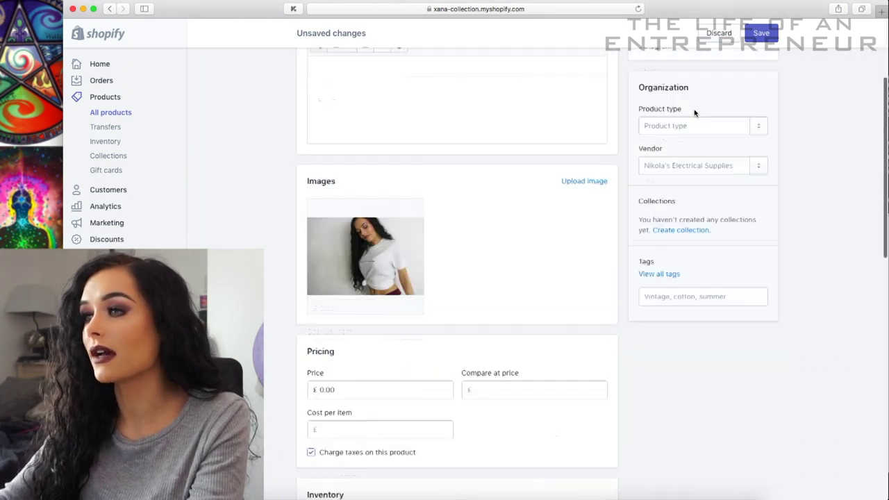
pyautogui.scroll(15, 694, 113)
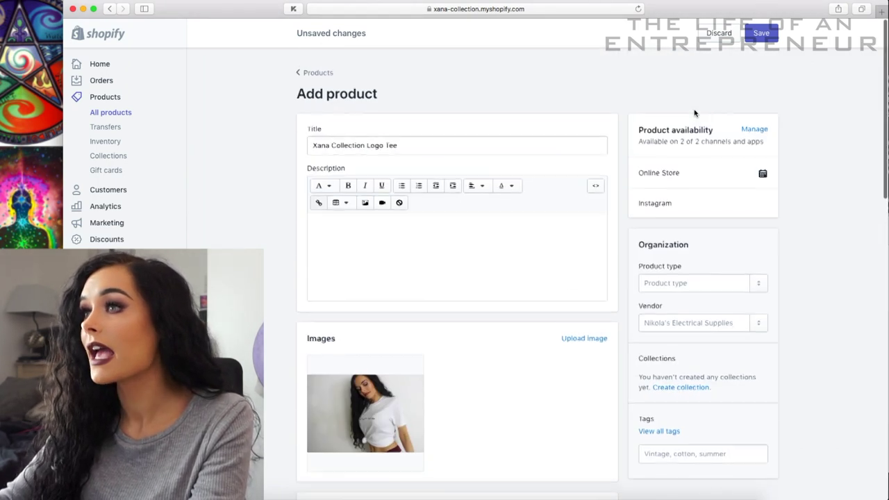
pyautogui.click(764, 32)
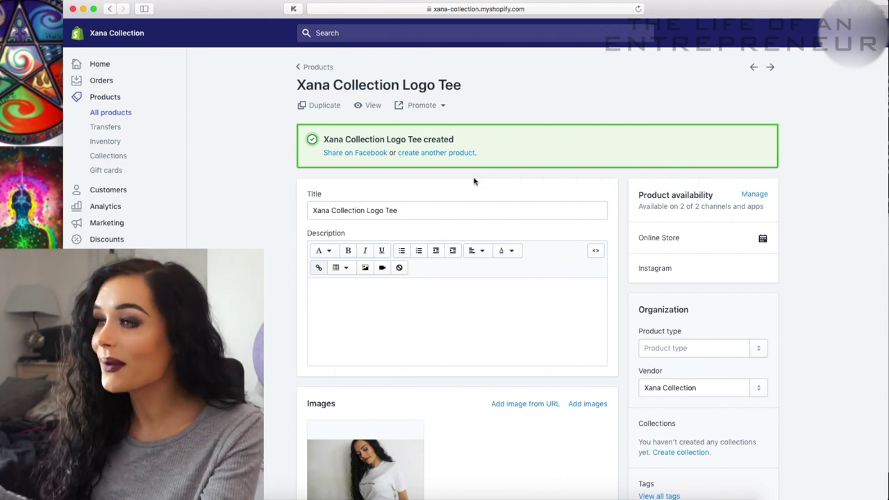
# Review the saved product's page, from its description and image down to customs information, fulfillment service and variants.
pyautogui.scroll(-10, 340, 191)
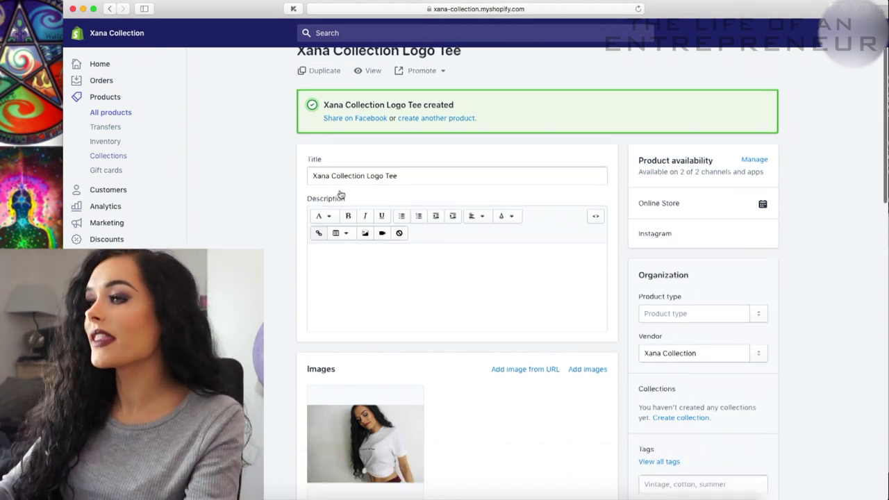
pyautogui.scroll(-7, 340, 193)
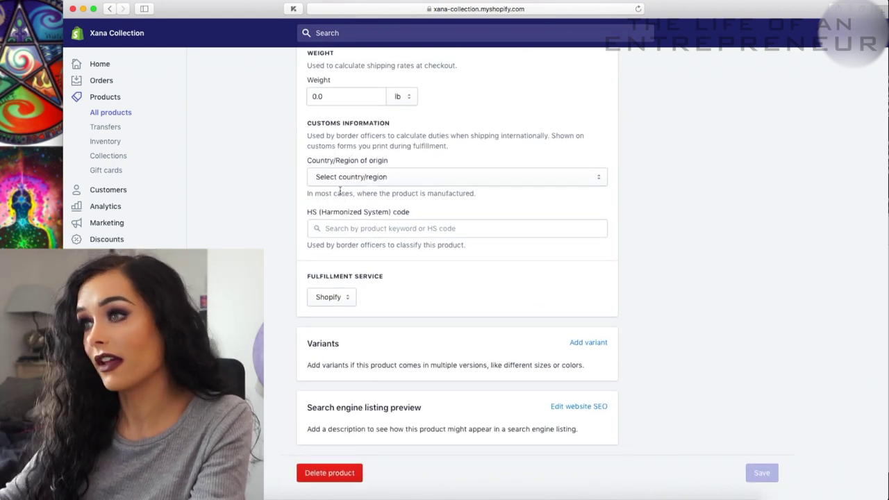
pyautogui.scroll(3, 340, 191)
pyautogui.scroll(-1, 344, 194)
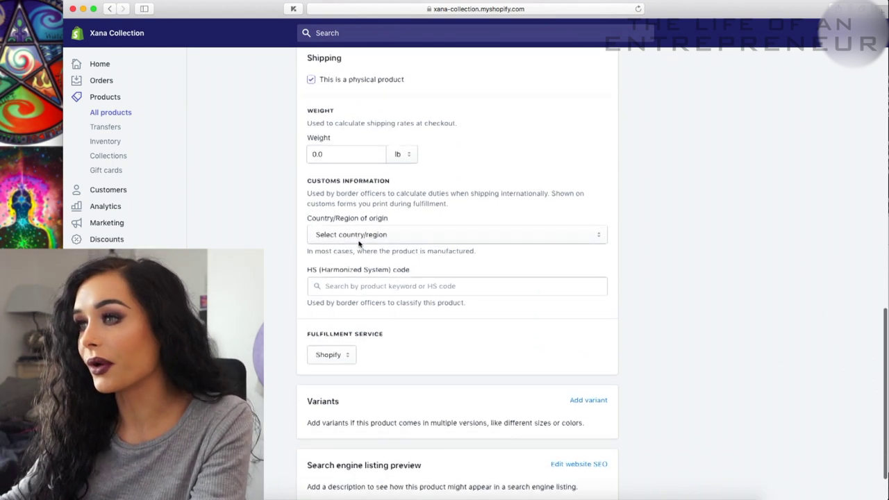
pyautogui.click(346, 349)
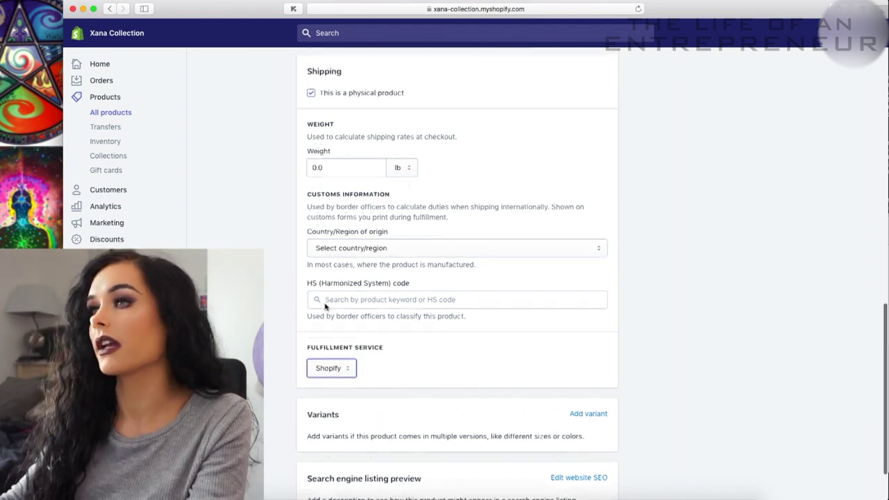
pyautogui.scroll(-1, 325, 306)
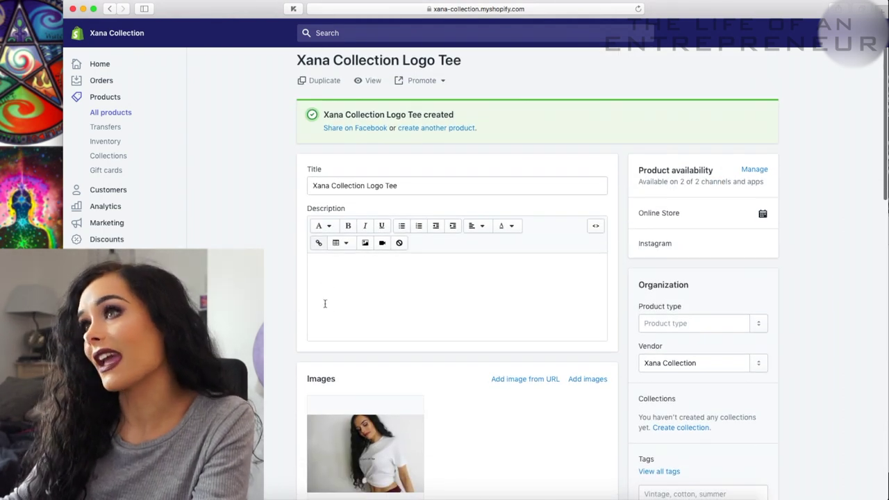
pyautogui.scroll(1, 324, 304)
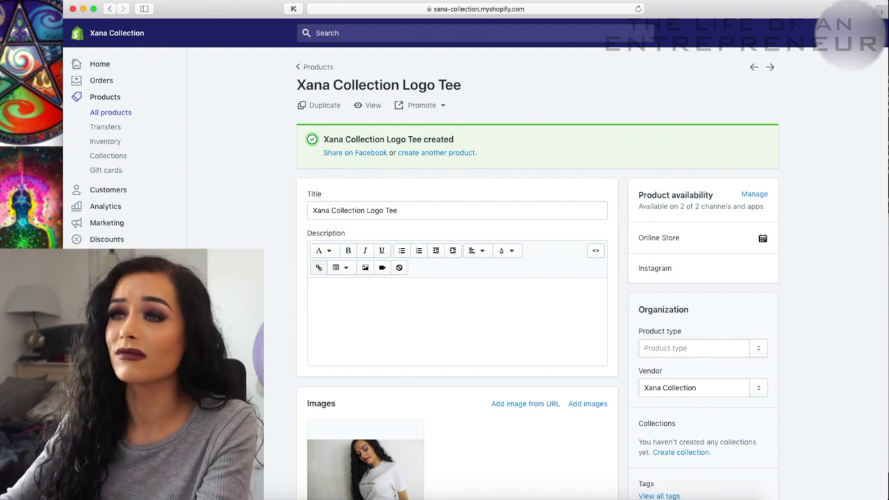
# Look through the store's Transfers, Orders, Navigation, Preferences, Discount codes, Apps and Themes pages.
pyautogui.click(109, 129)
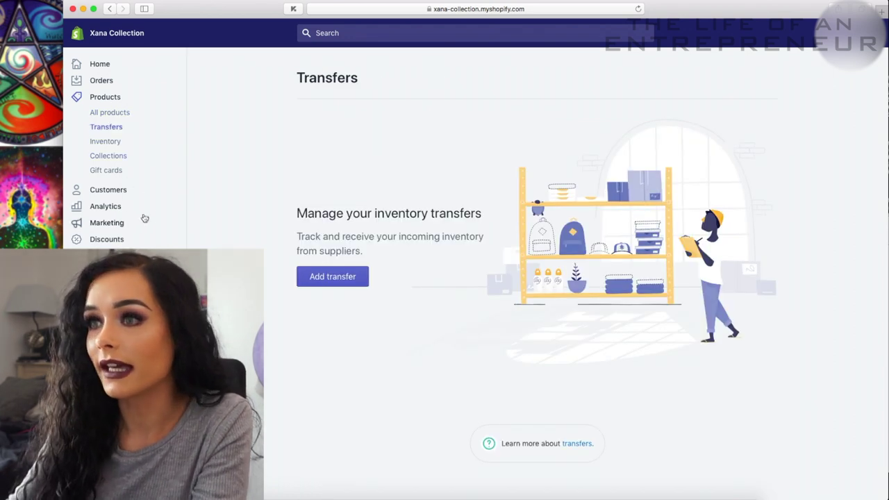
pyautogui.click(103, 81)
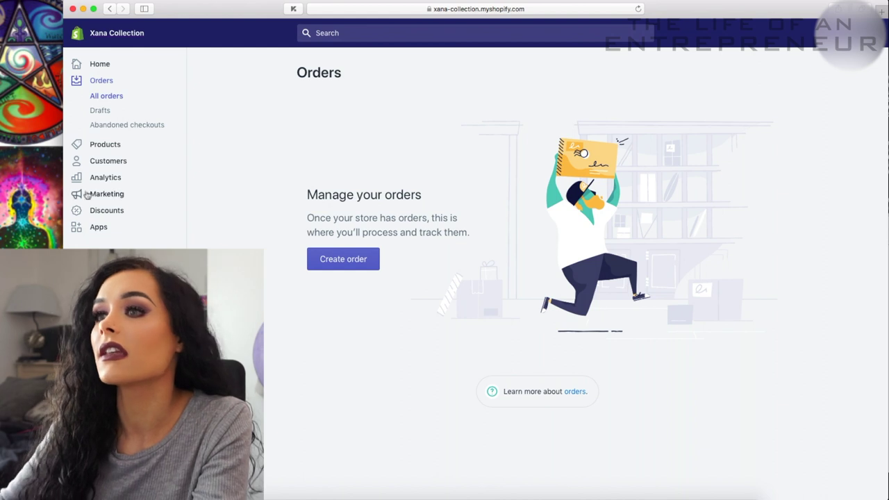
pyautogui.click(110, 211)
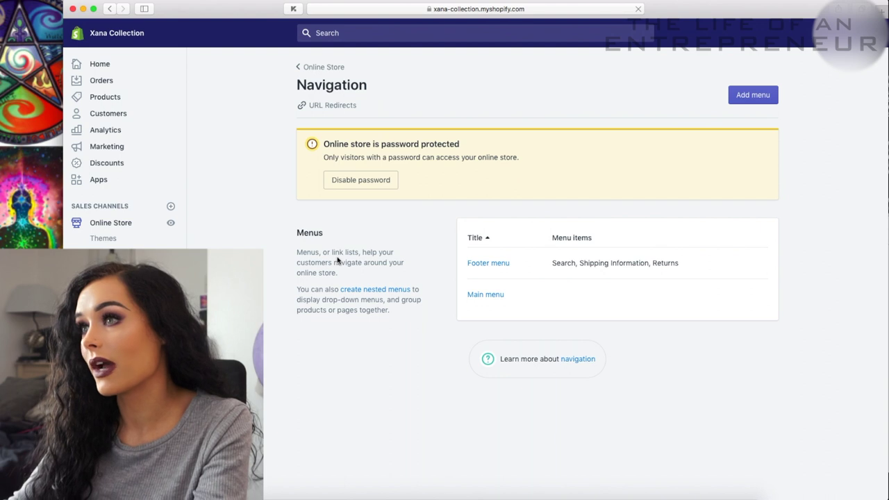
pyautogui.scroll(-1, 338, 259)
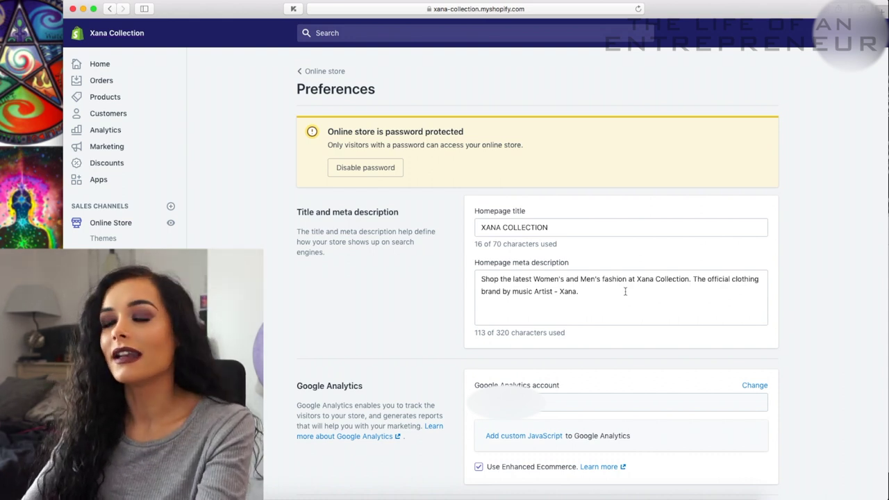
pyautogui.click(106, 162)
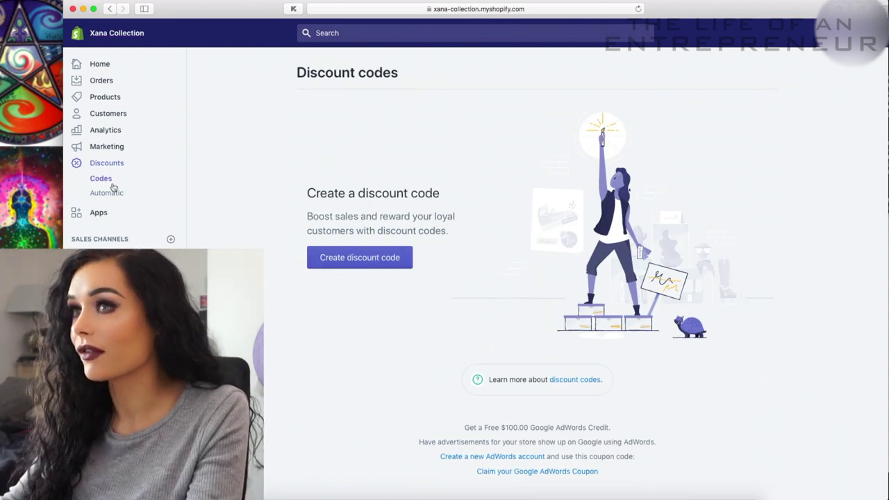
pyautogui.click(99, 212)
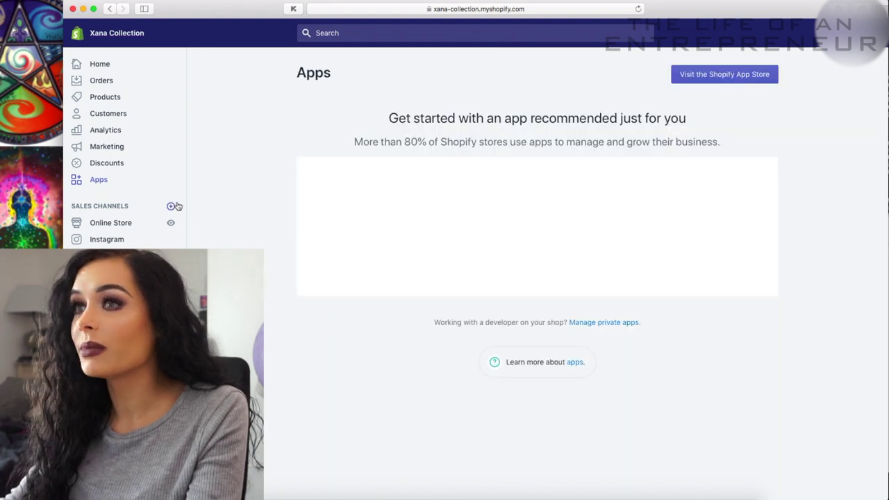
pyautogui.click(113, 224)
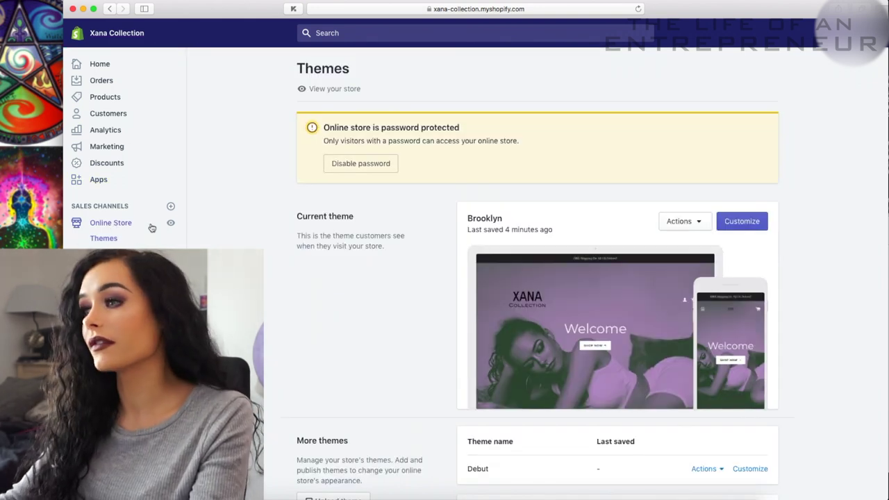
pyautogui.scroll(-5, 291, 237)
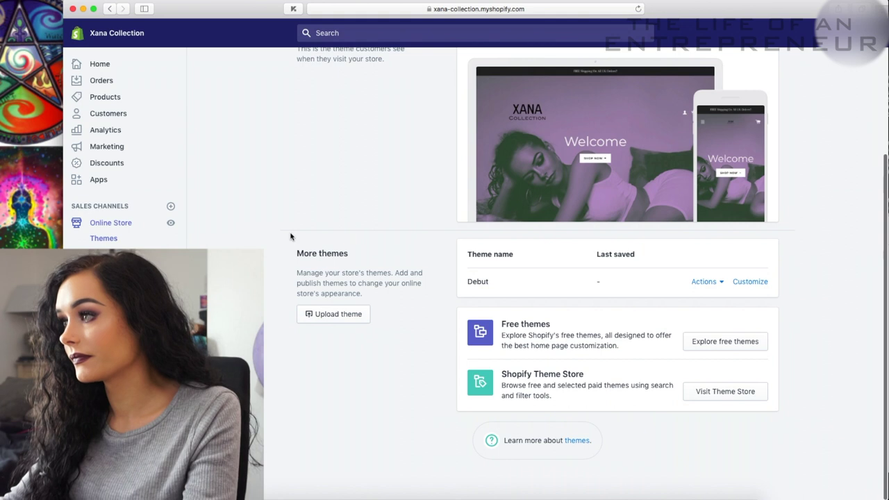
pyautogui.scroll(5, 290, 237)
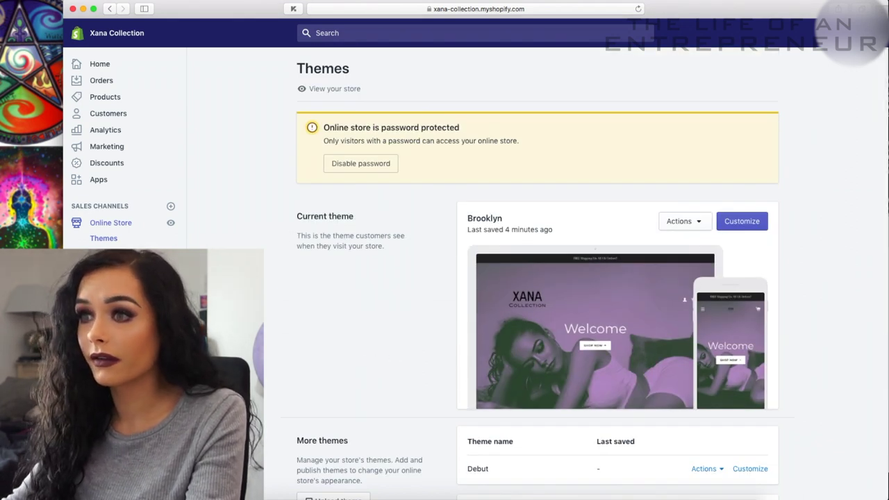
# In the Domestic zone of the shipping settings, make Standard Delivery a free shipping rate with no maximum order price.
pyautogui.press('super+r')
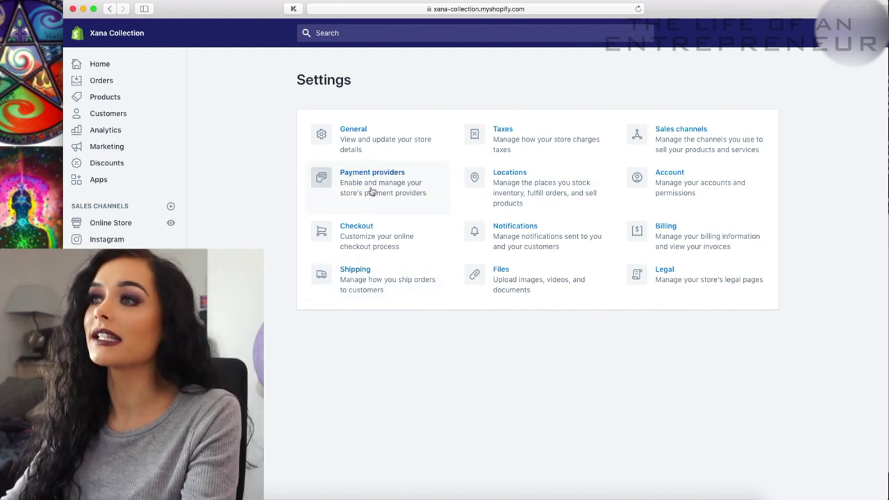
pyautogui.click(379, 274)
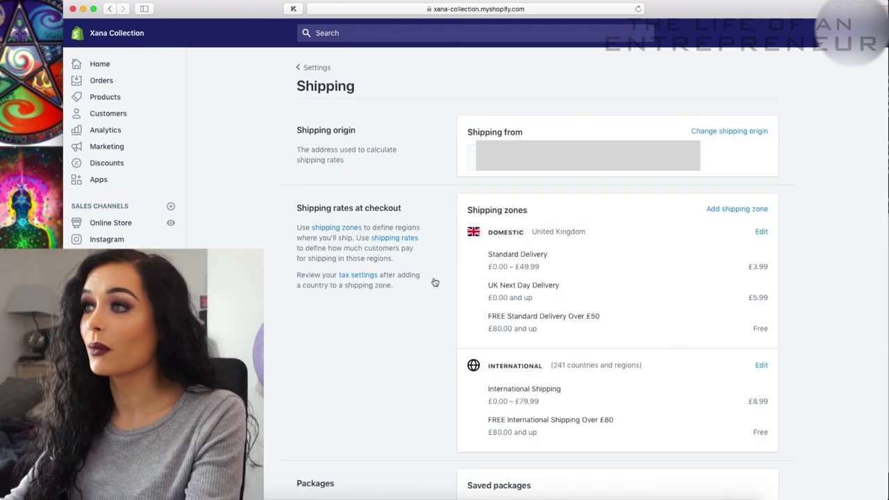
pyautogui.click(762, 232)
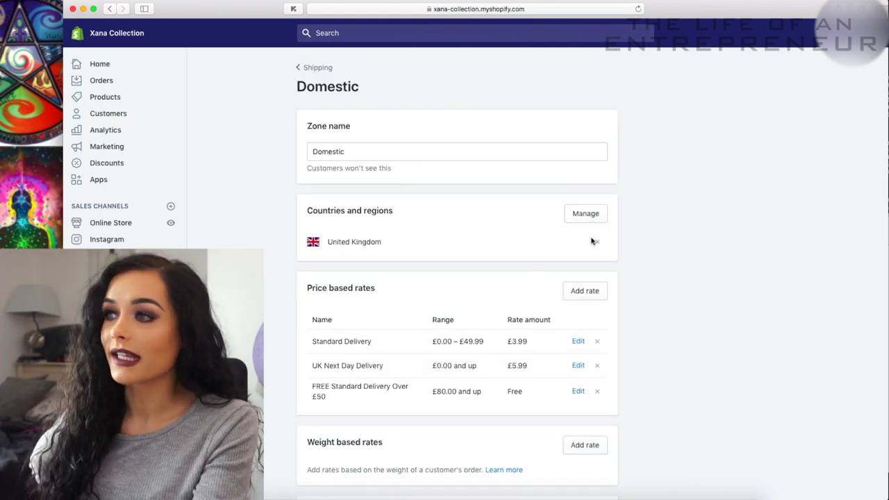
pyautogui.click(578, 341)
pyautogui.doubleClick(358, 359)
pyautogui.click(325, 326)
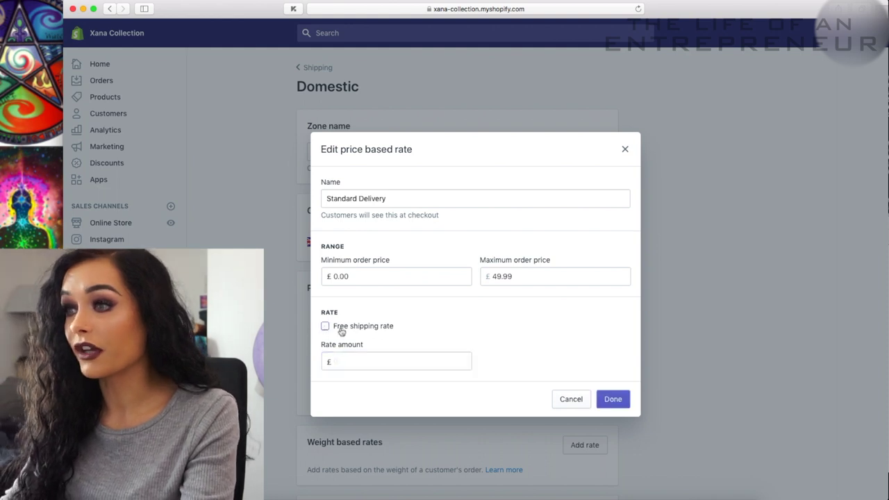
pyautogui.doubleClick(539, 276)
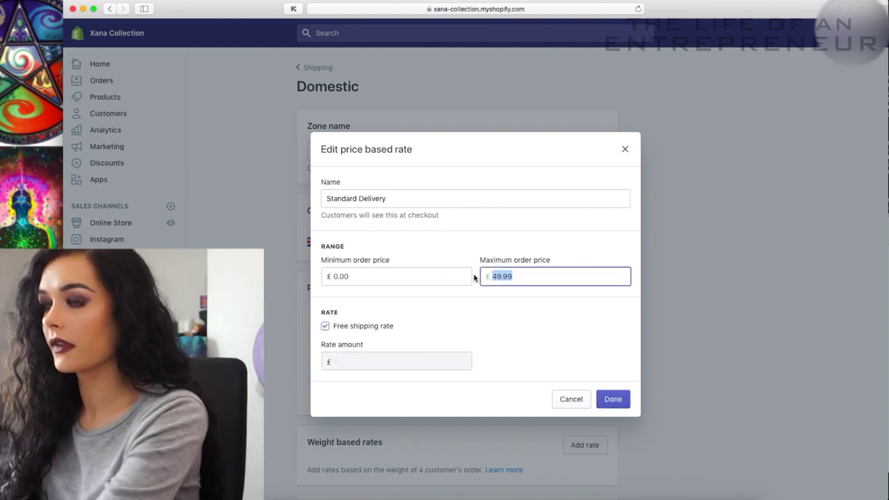
pyautogui.press('BackSpace')
pyautogui.click(507, 307)
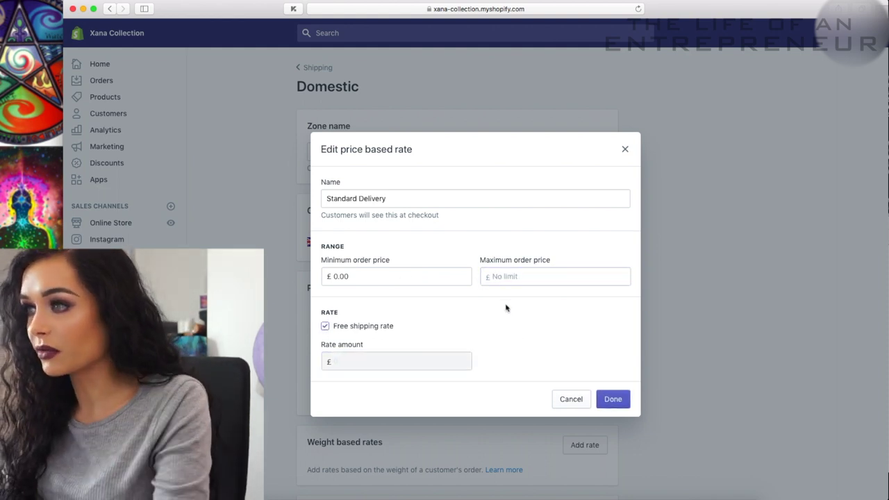
pyautogui.click(612, 399)
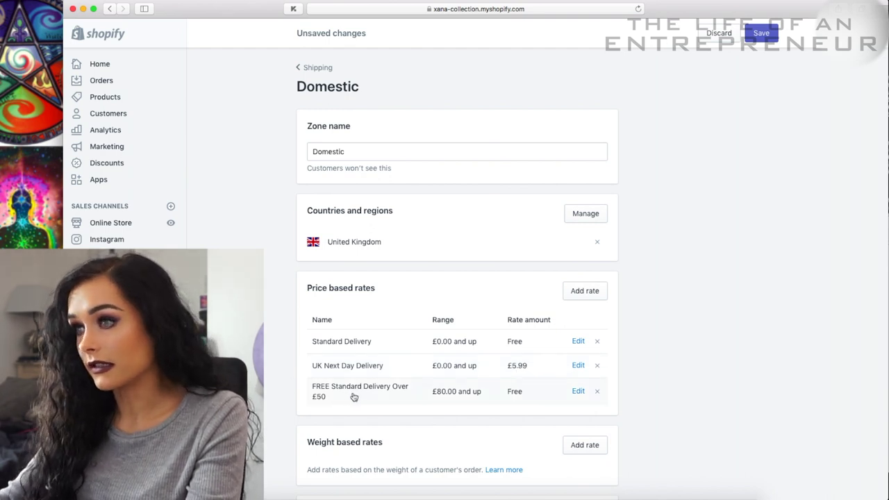
# Remove the "FREE Standard Delivery Over £50" rate from the Domestic zone and save the zone.
pyautogui.click(597, 393)
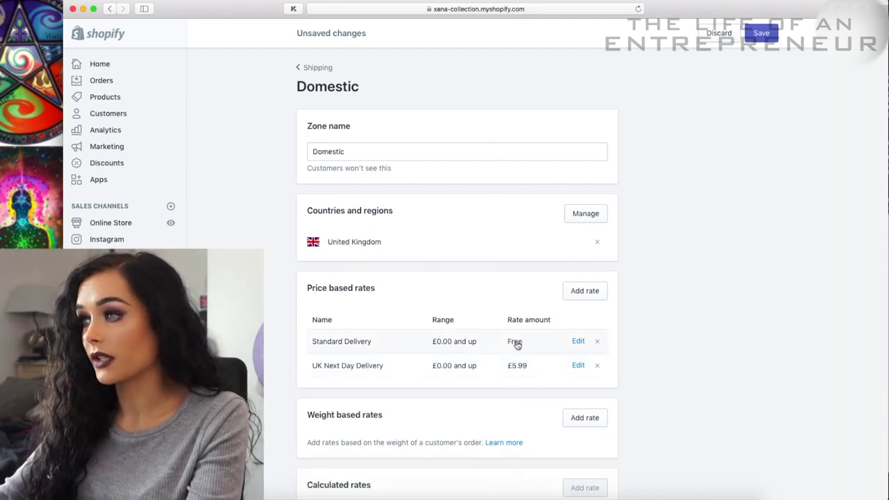
pyautogui.scroll(-4, 429, 362)
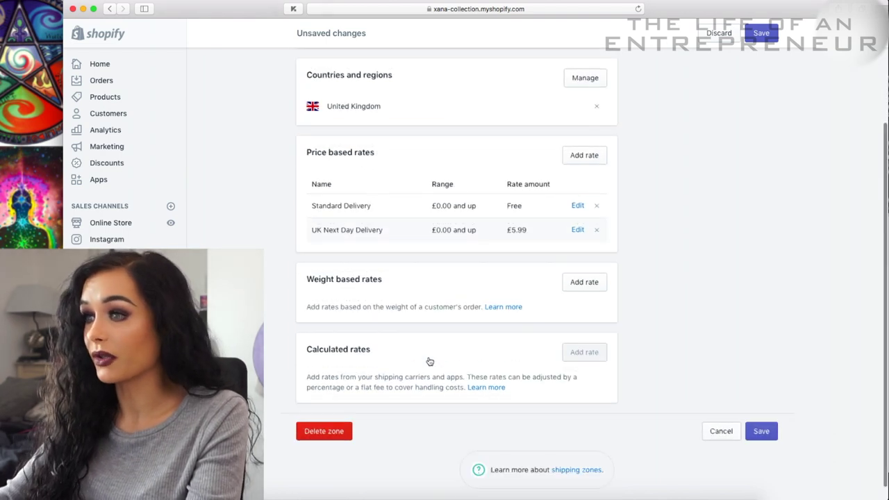
pyautogui.scroll(4, 429, 361)
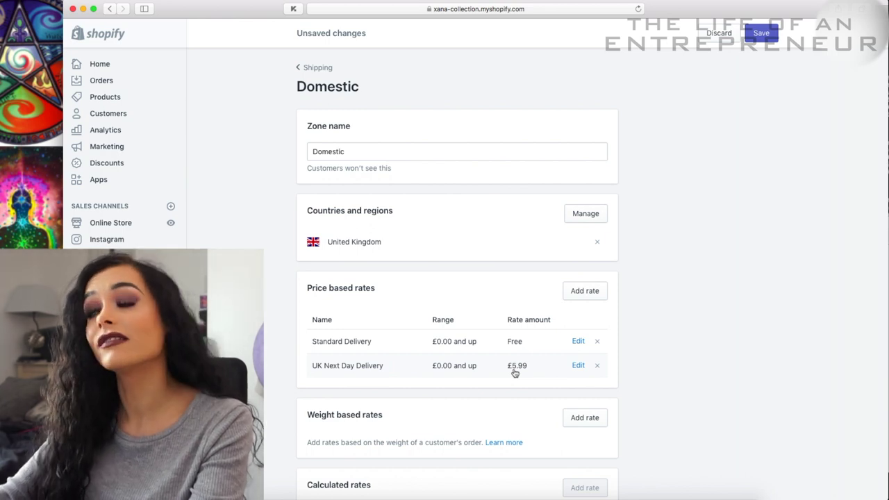
pyautogui.click(761, 33)
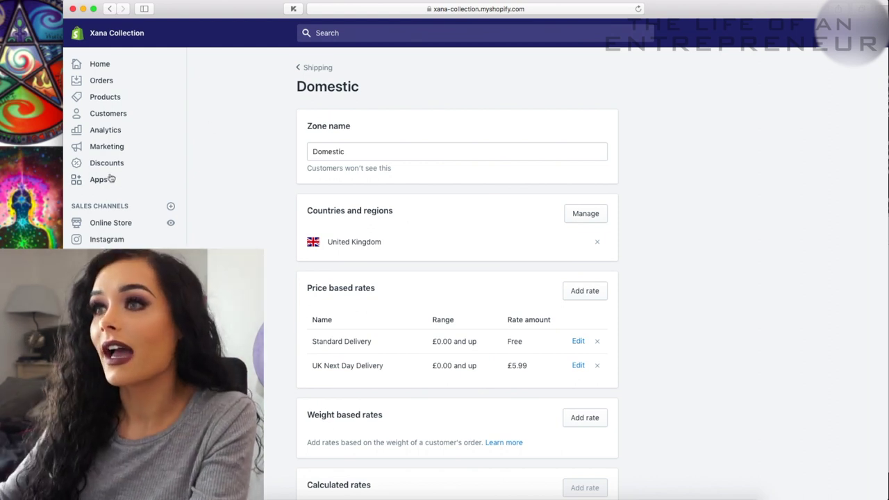
# Open the Brooklyn theme for customization and show the settings of the home page's Xana Logo Collection Tee section.
pyautogui.click(114, 223)
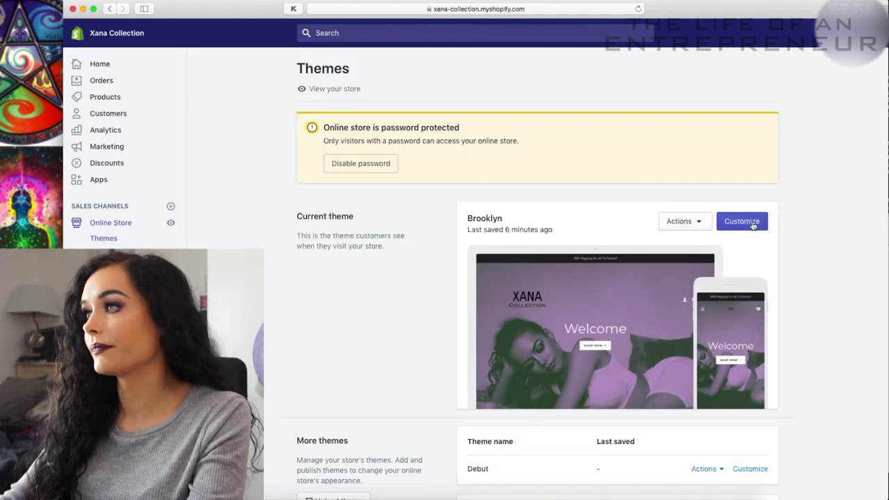
pyautogui.click(754, 224)
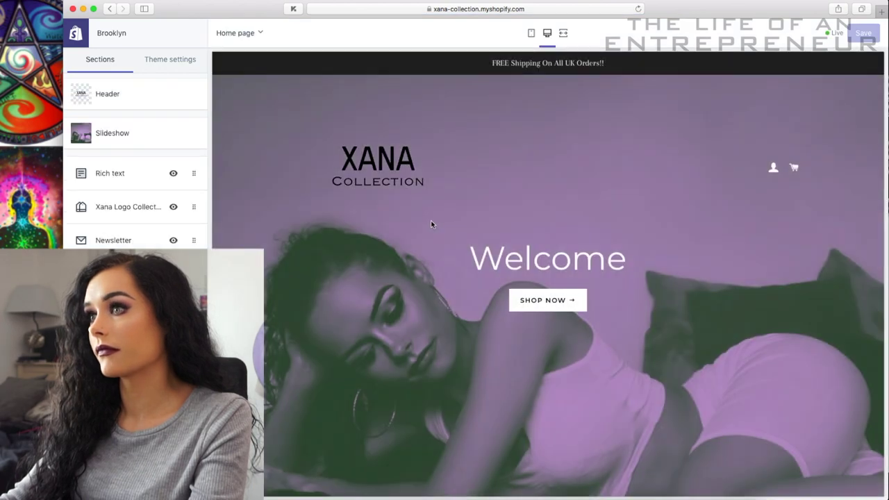
pyautogui.scroll(-10, 430, 224)
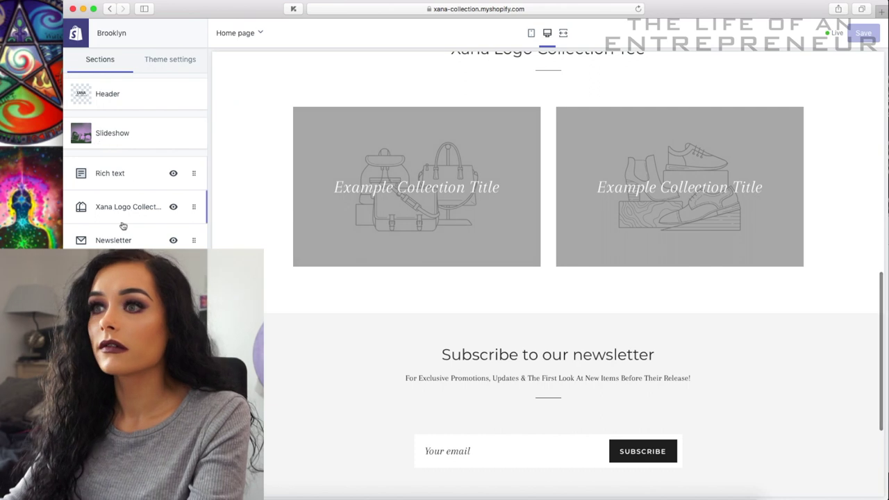
pyautogui.click(122, 210)
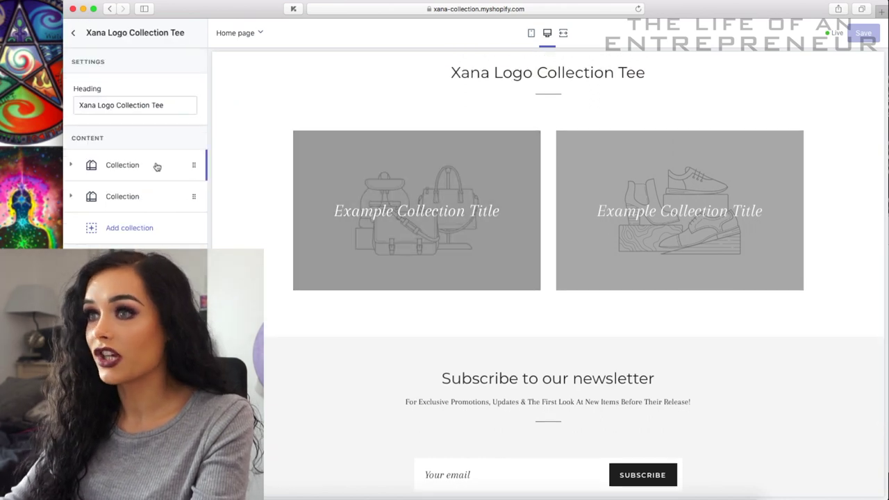
# Open collection selection for the home page's first Collection block and examine the form for creating a collection.
pyautogui.click(157, 167)
pyautogui.click(141, 228)
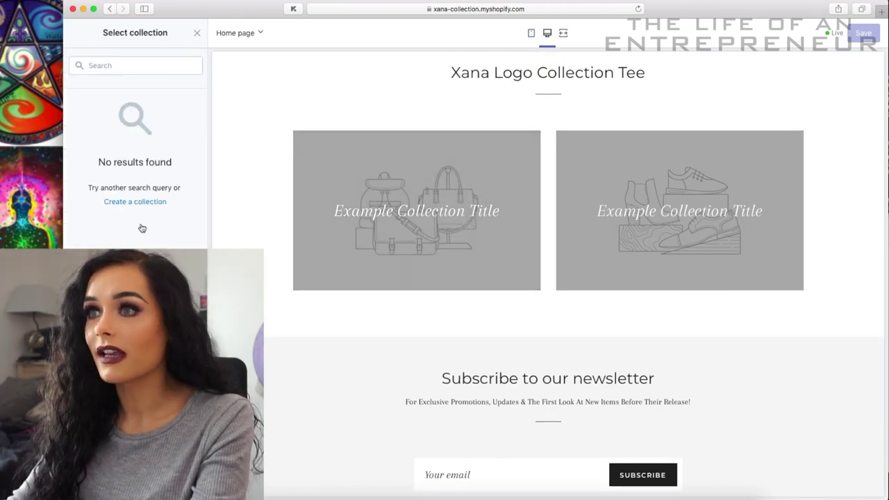
pyautogui.click(132, 202)
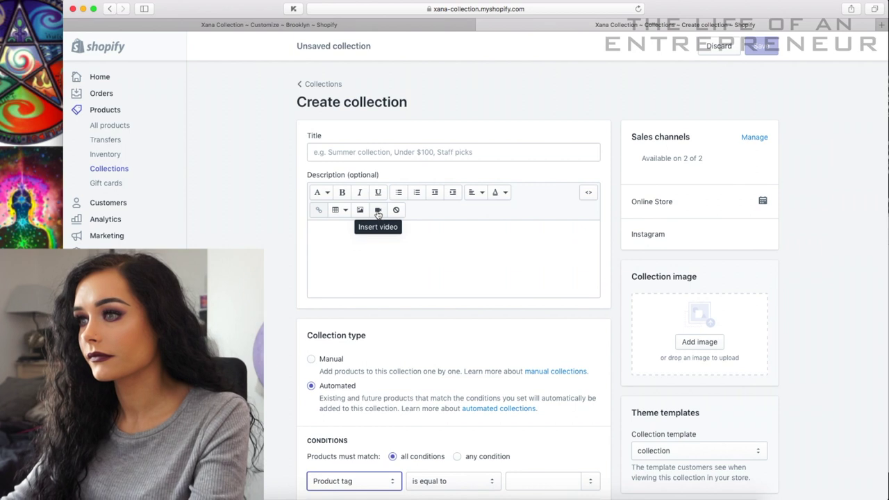
pyautogui.scroll(-5, 378, 214)
pyautogui.scroll(5, 491, 212)
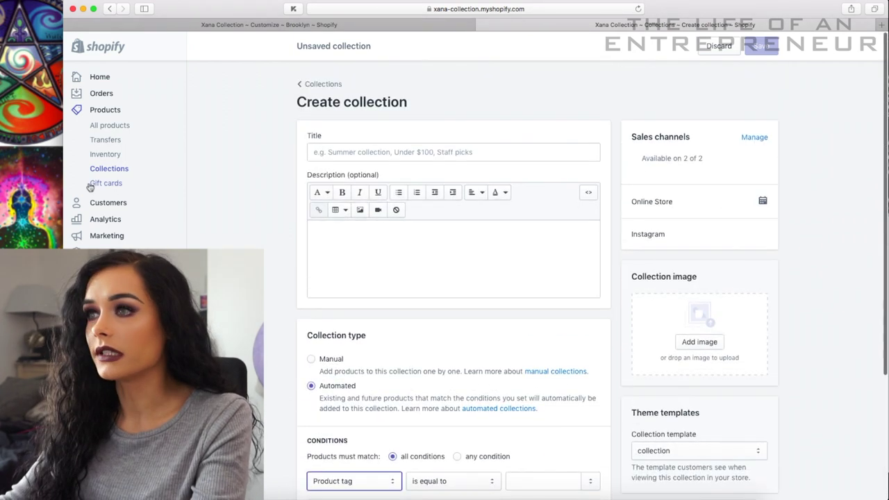
pyautogui.scroll(-5, 251, 213)
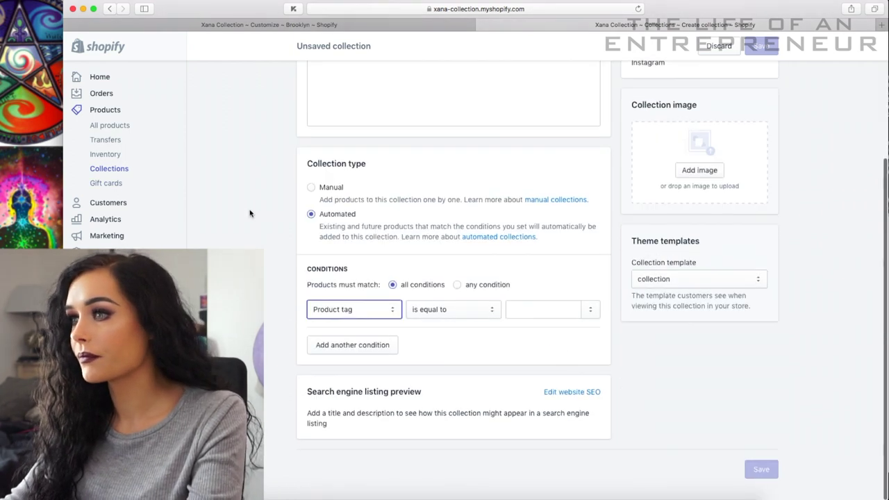
pyautogui.scroll(5, 250, 213)
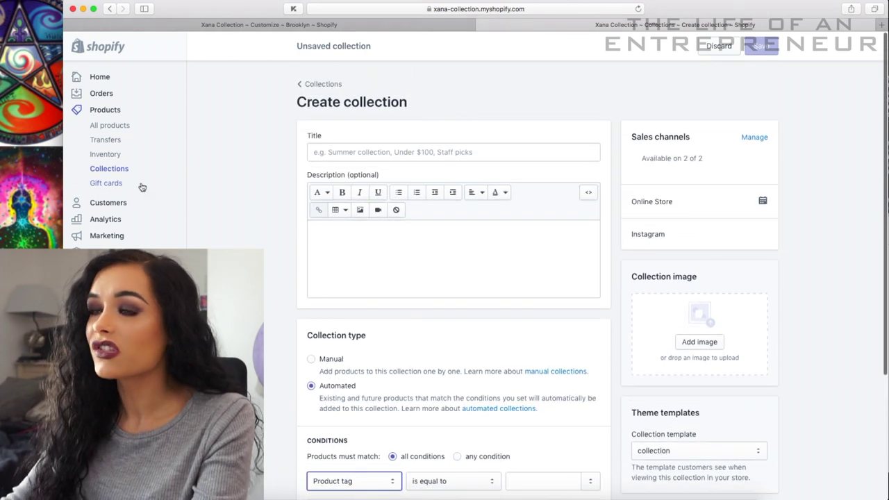
pyautogui.click(251, 28)
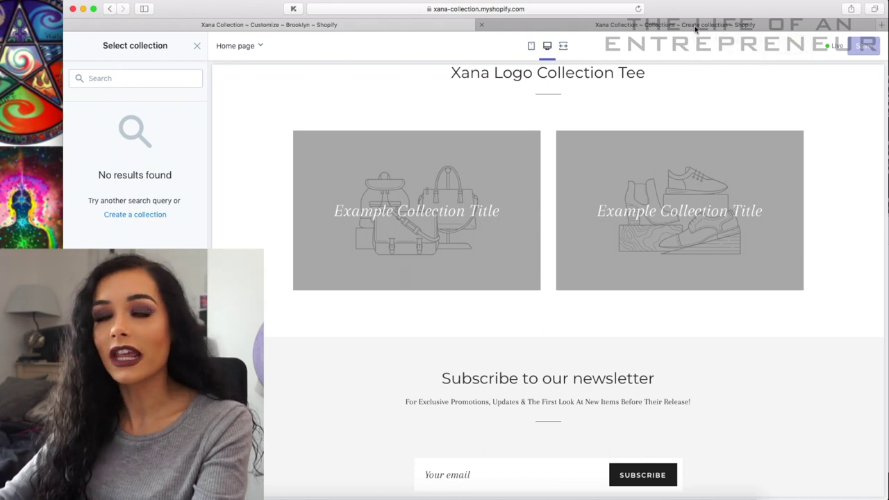
pyautogui.click(696, 28)
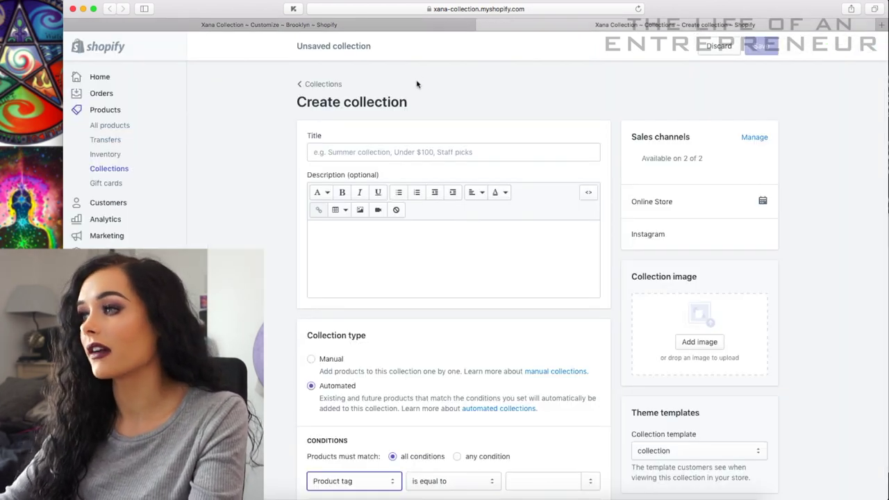
pyautogui.scroll(-3, 420, 80)
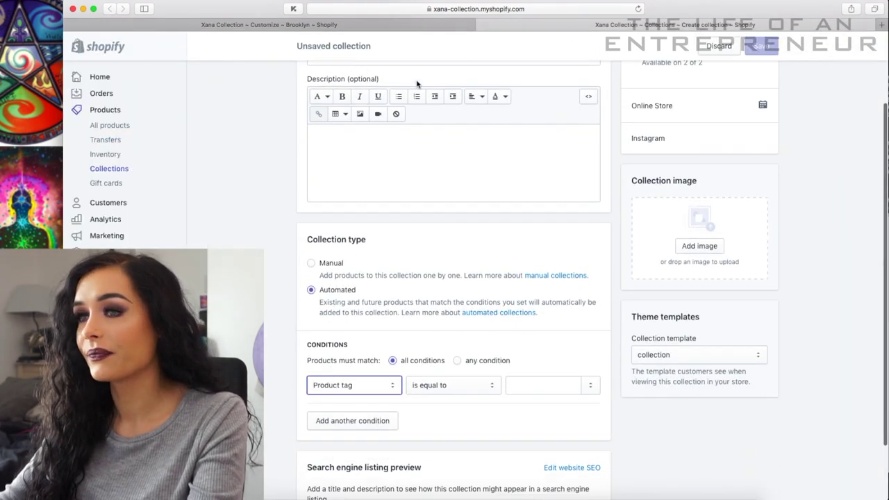
# Select the Xana Collection Logo Tee in the store's product list and look at the available bulk actions.
pyautogui.click(123, 125)
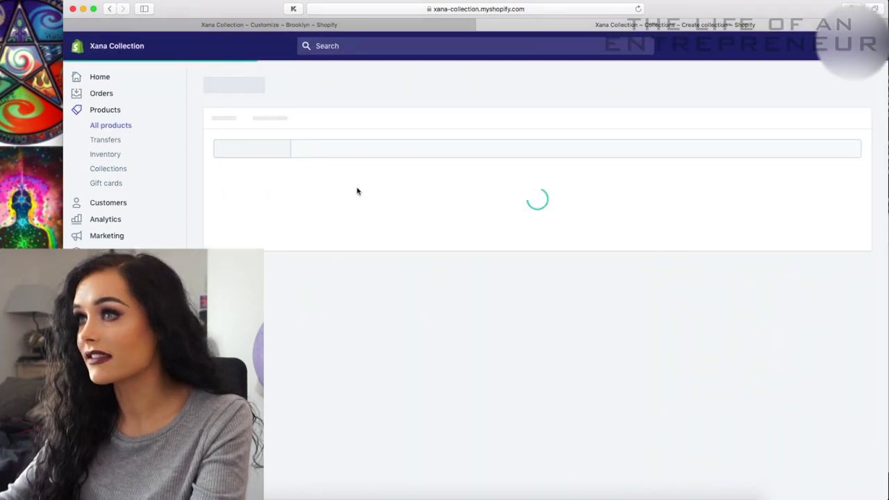
pyautogui.click(221, 234)
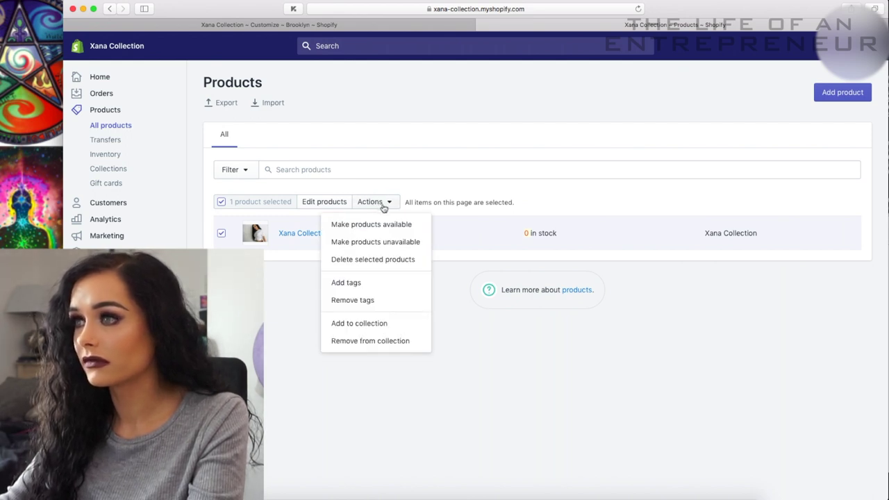
pyautogui.click(395, 169)
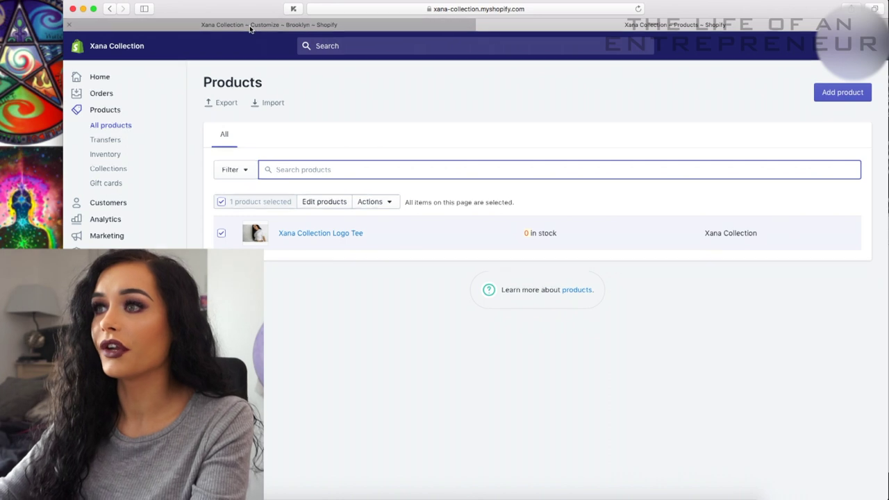
# Return to the Brooklyn theme editor and remove the Xana Logo Collection Tee section from the home page.
pyautogui.click(250, 27)
pyautogui.click(194, 46)
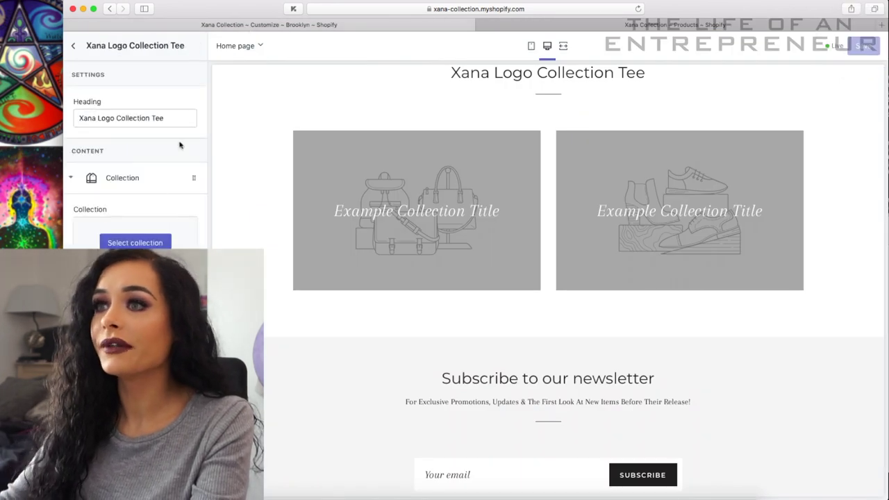
pyautogui.click(73, 179)
pyautogui.click(167, 237)
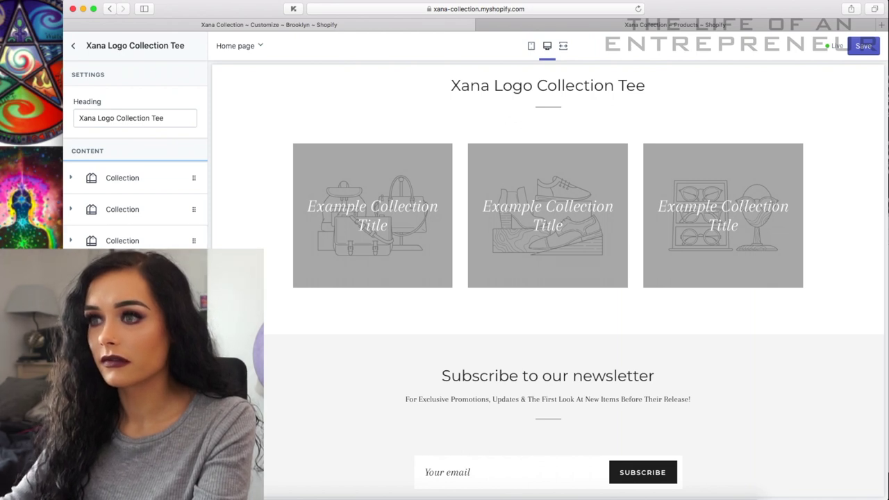
pyautogui.click(72, 45)
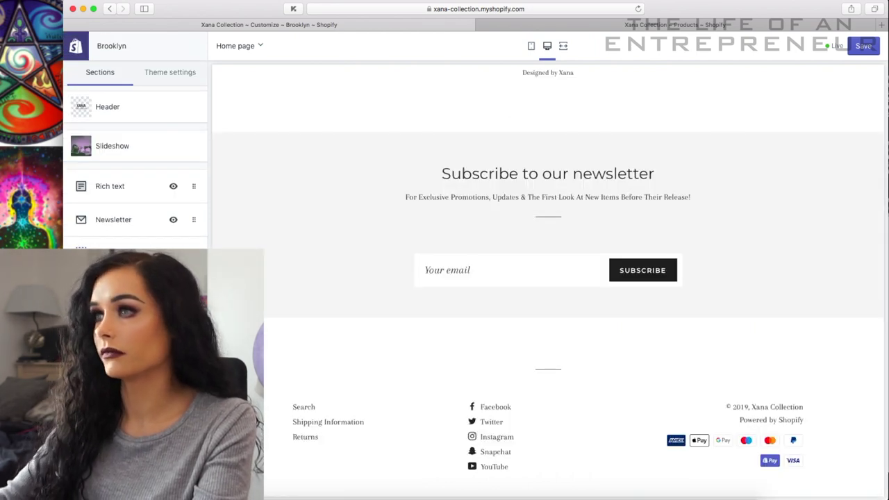
# Add a Featured product section to the home page below the newsletter section.
pyautogui.click(111, 284)
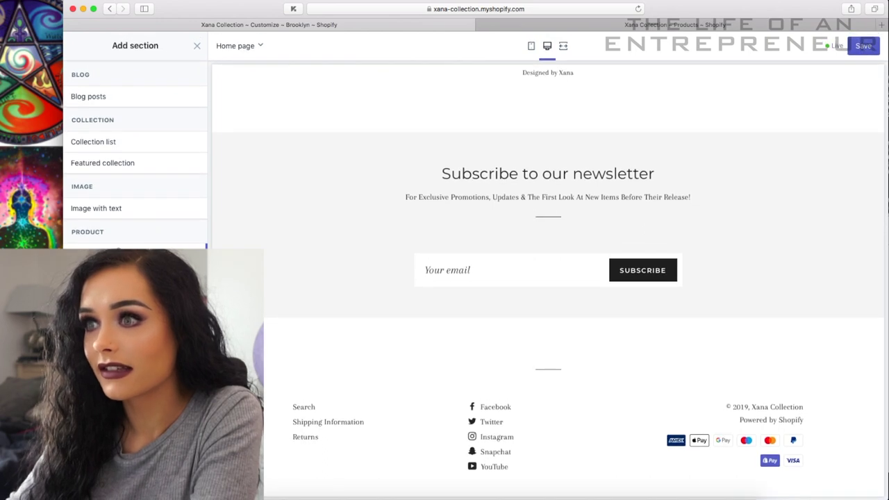
pyautogui.scroll(5, 394, 284)
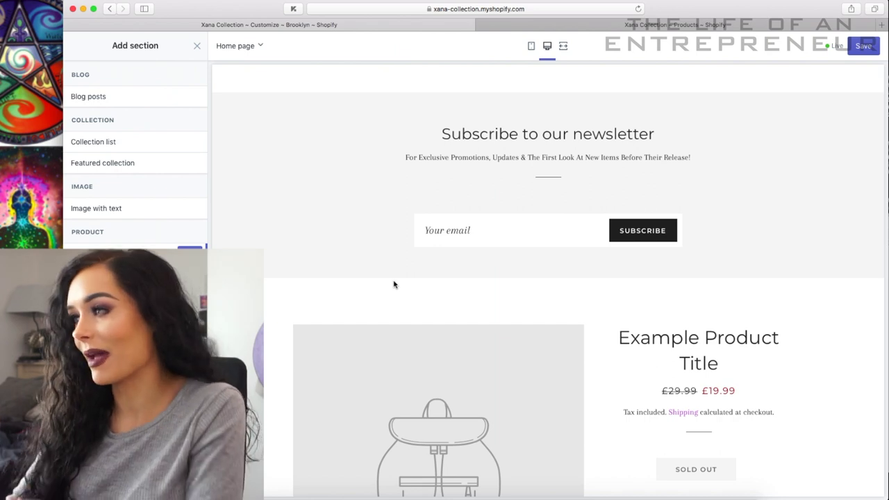
pyautogui.scroll(-5, 394, 285)
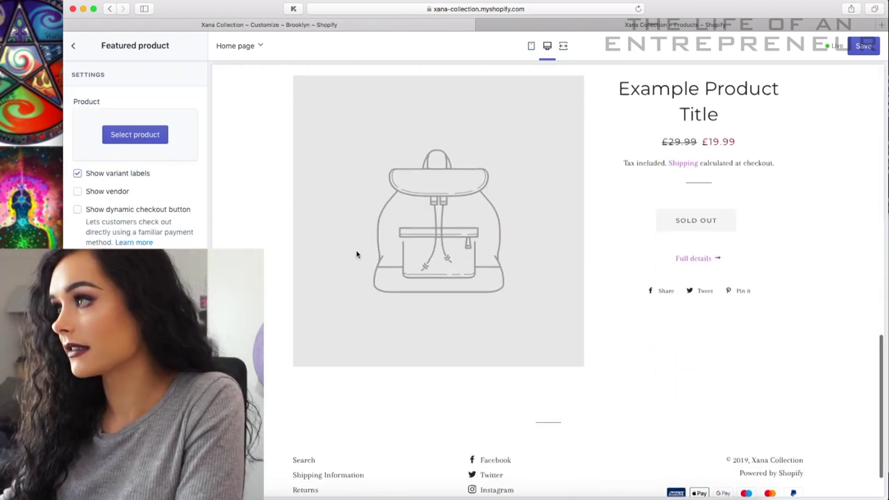
# Assign the Xana Collection Logo Tee as the product shown in the Featured product section.
pyautogui.scroll(3, 357, 254)
pyautogui.scroll(-2, 357, 255)
pyautogui.scroll(4, 357, 255)
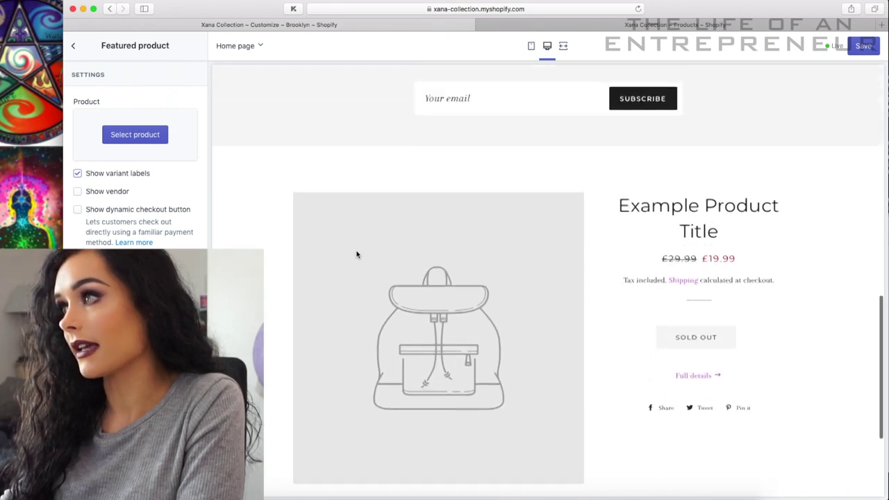
pyautogui.scroll(-3, 357, 255)
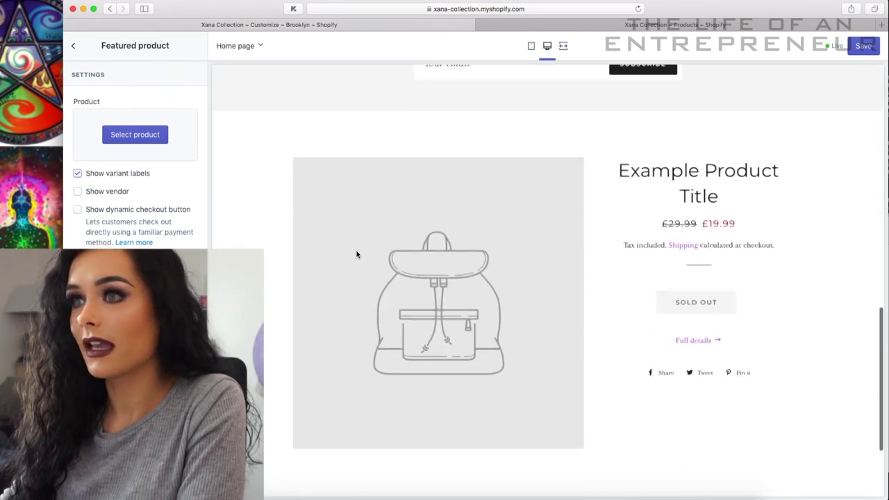
pyautogui.click(128, 137)
pyautogui.click(114, 146)
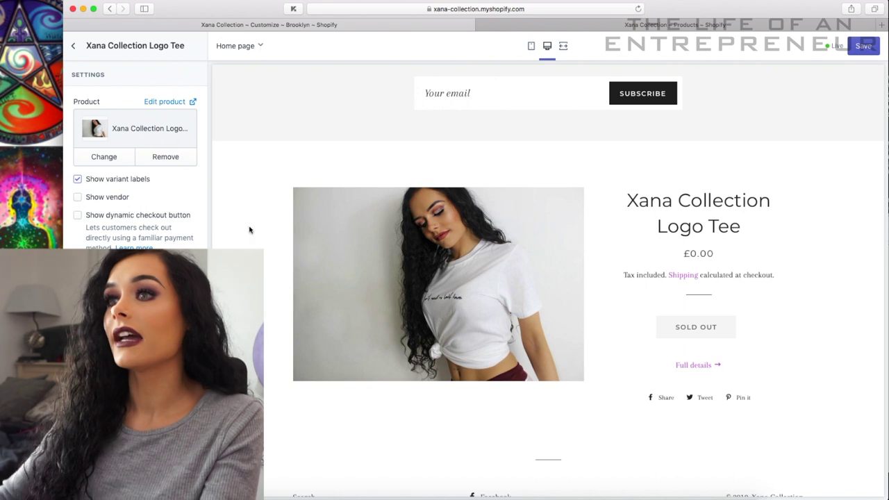
# Enable the dynamic checkout button for the featured Xana Collection Logo Tee and save the theme changes.
pyautogui.click(79, 218)
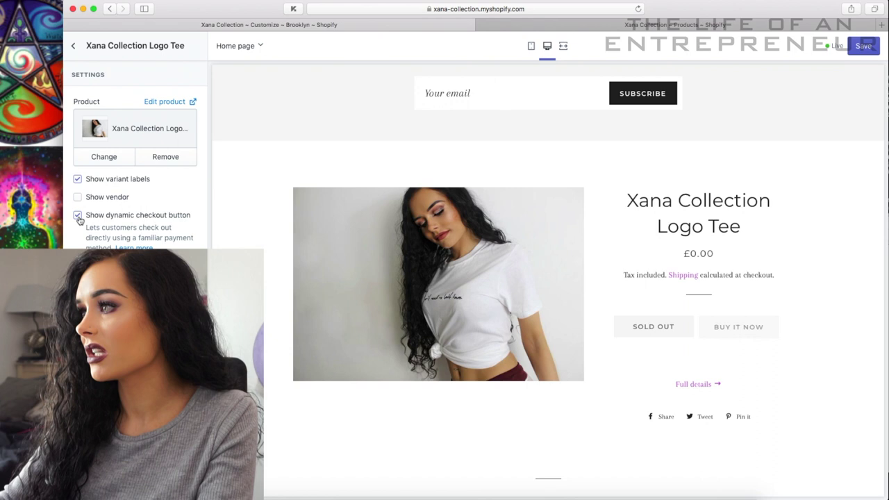
pyautogui.click(78, 216)
pyautogui.click(77, 216)
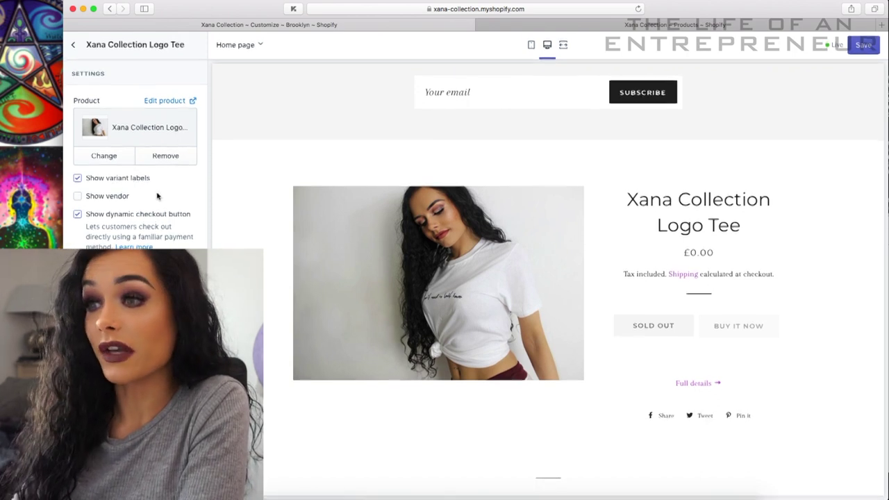
pyautogui.scroll(-1, 135, 208)
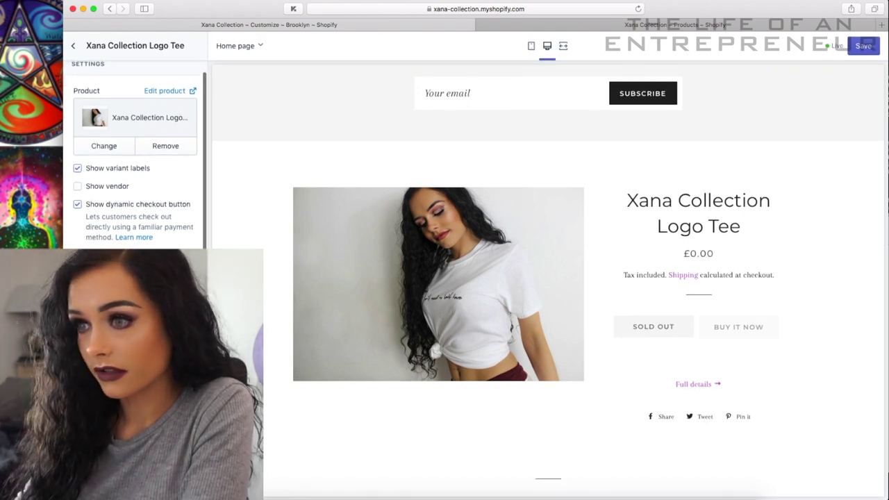
pyautogui.scroll(-3, 359, 312)
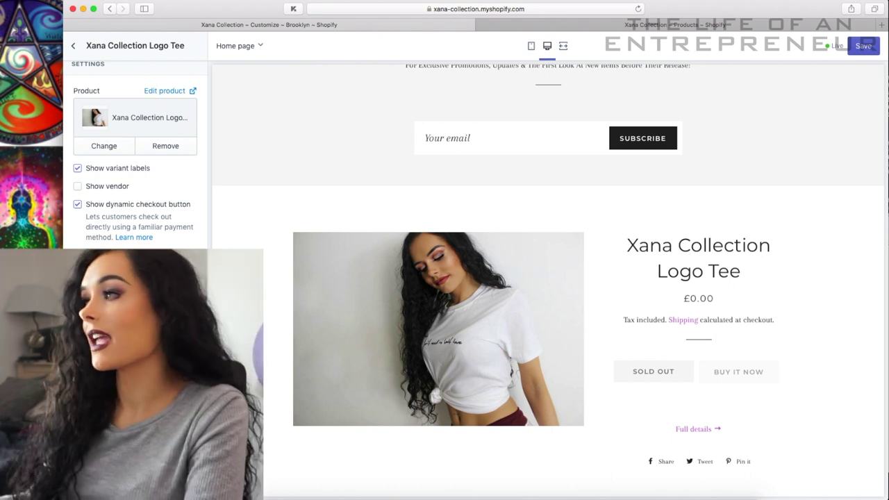
pyautogui.scroll(1, 136, 153)
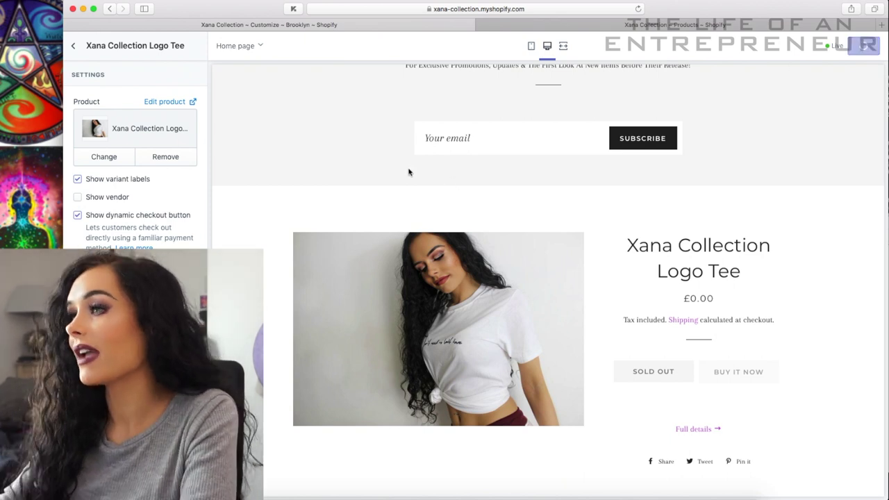
pyautogui.press('super+s')
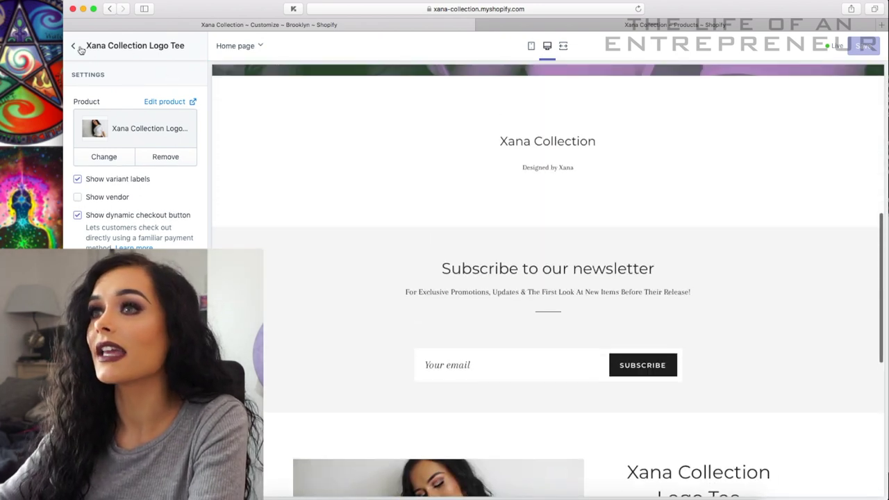
# Return to the section list, review the home page's header and slideshow, and leave the theme editor for the store admin.
pyautogui.click(75, 47)
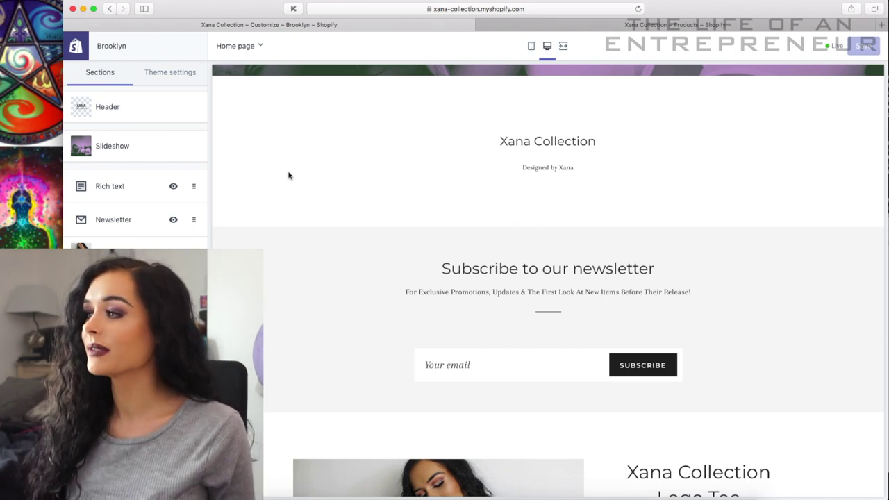
pyautogui.scroll(10, 289, 176)
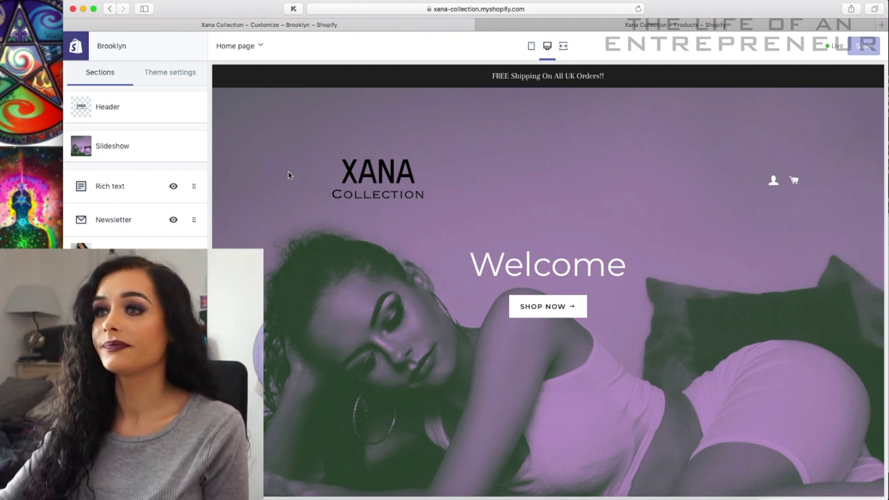
pyautogui.press('super+bracketleft')
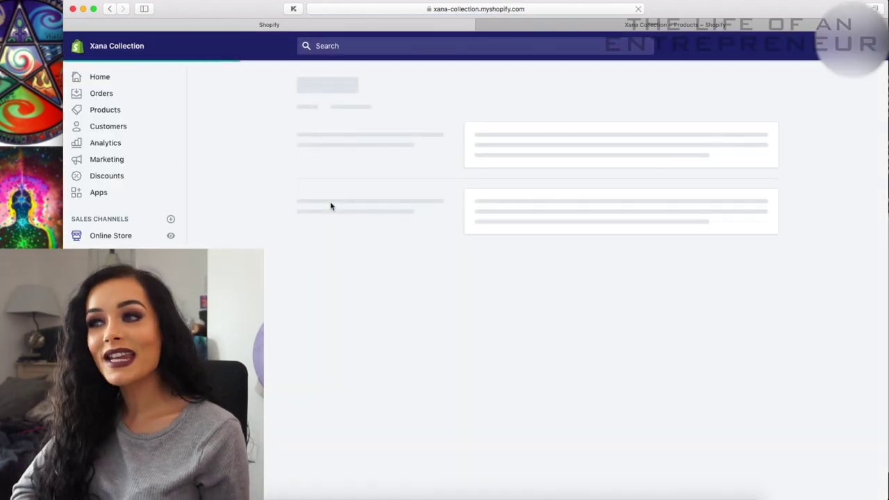